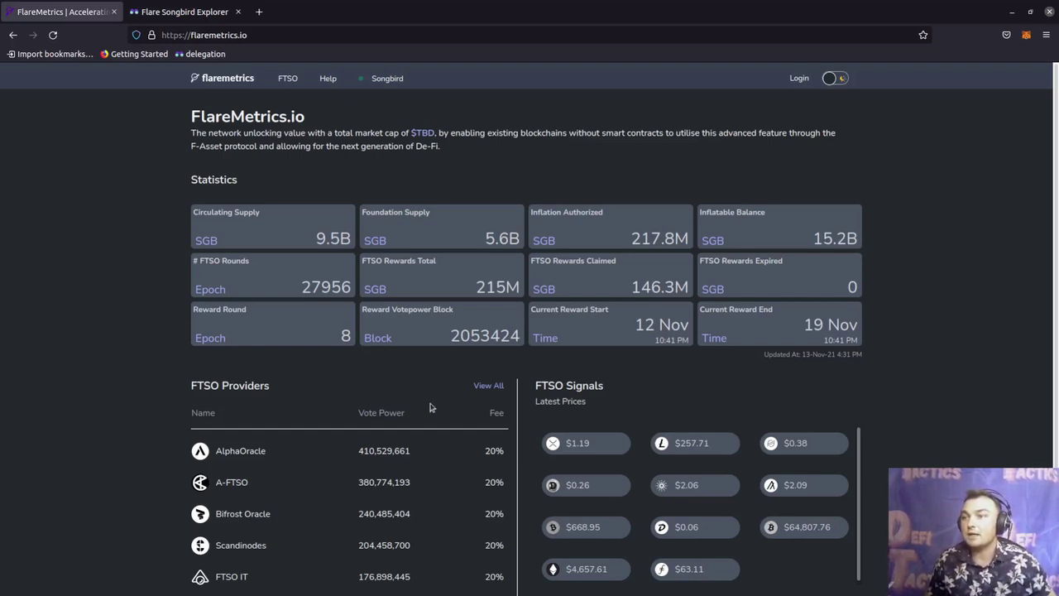
# Open the full list of FTSO providers and look through their vote power, reward rates and fees.
pyautogui.click(484, 386)
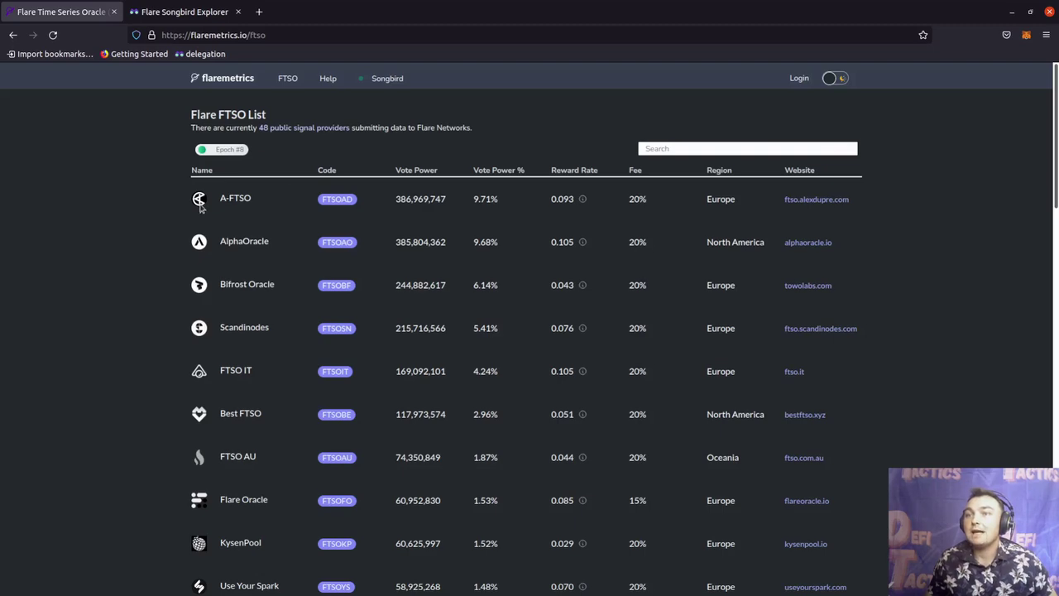
pyautogui.scroll(-5, 211, 208)
pyautogui.scroll(-4, 215, 210)
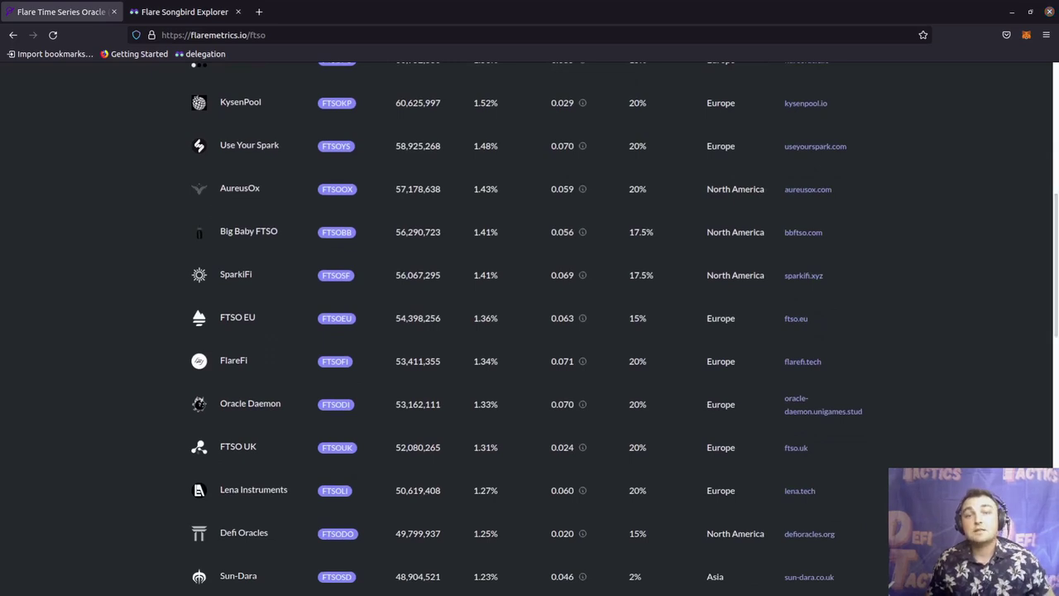
pyautogui.scroll(-4, 121, 242)
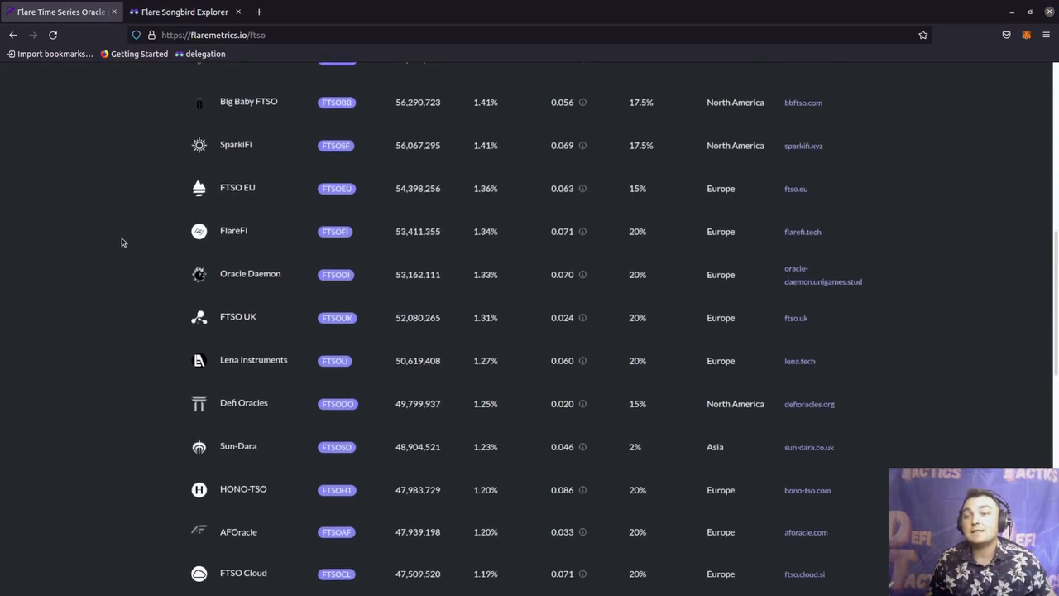
pyautogui.scroll(-1, 121, 243)
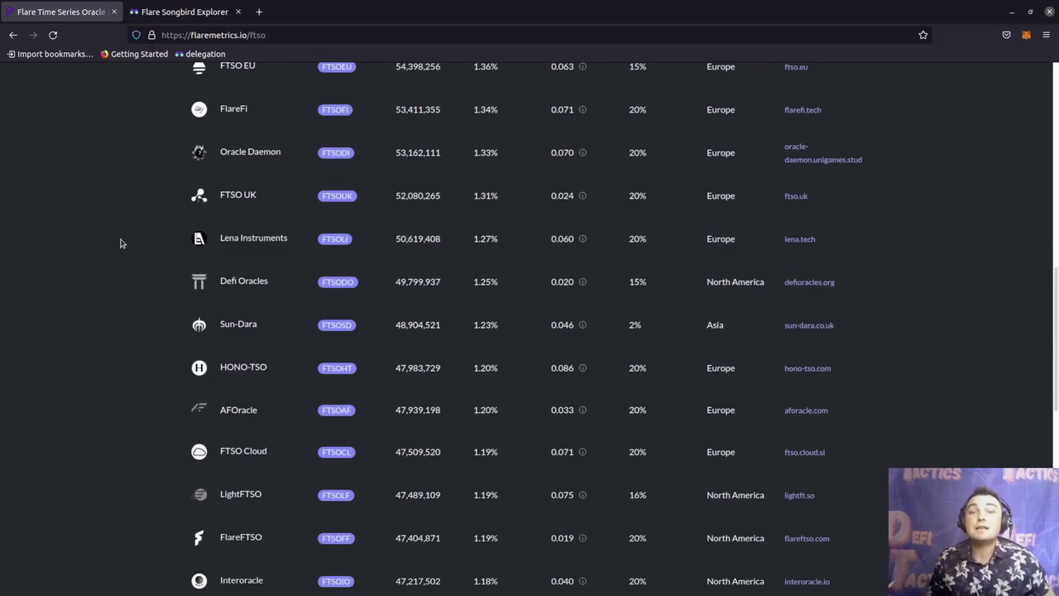
pyautogui.scroll(11, 121, 243)
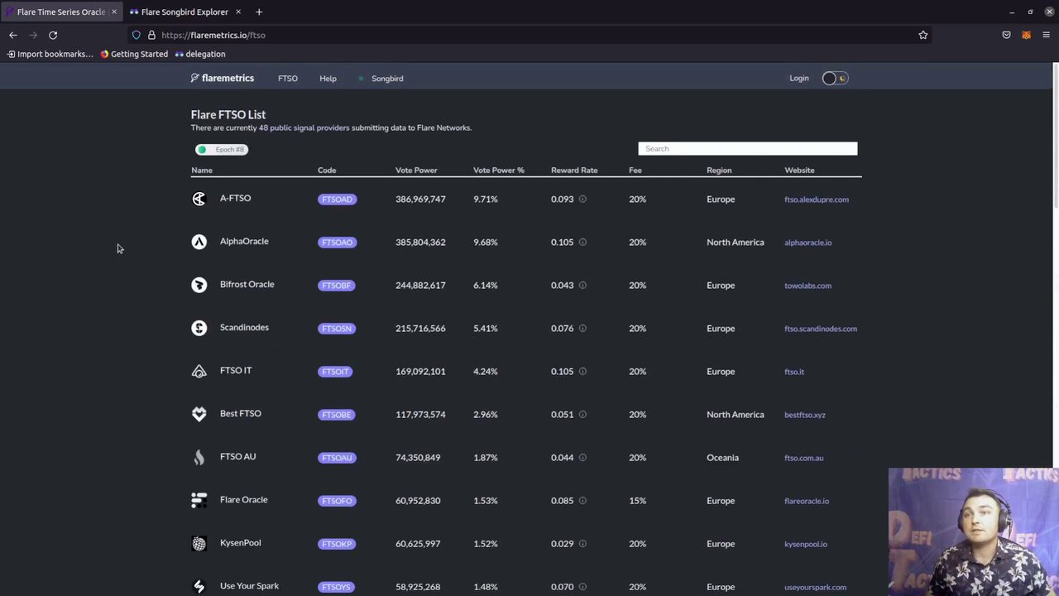
# Open AlphaOracle's website from the FTSO list in a new tab and go to its delegation page.
pyautogui.rightClick(808, 245)
pyautogui.click(852, 254)
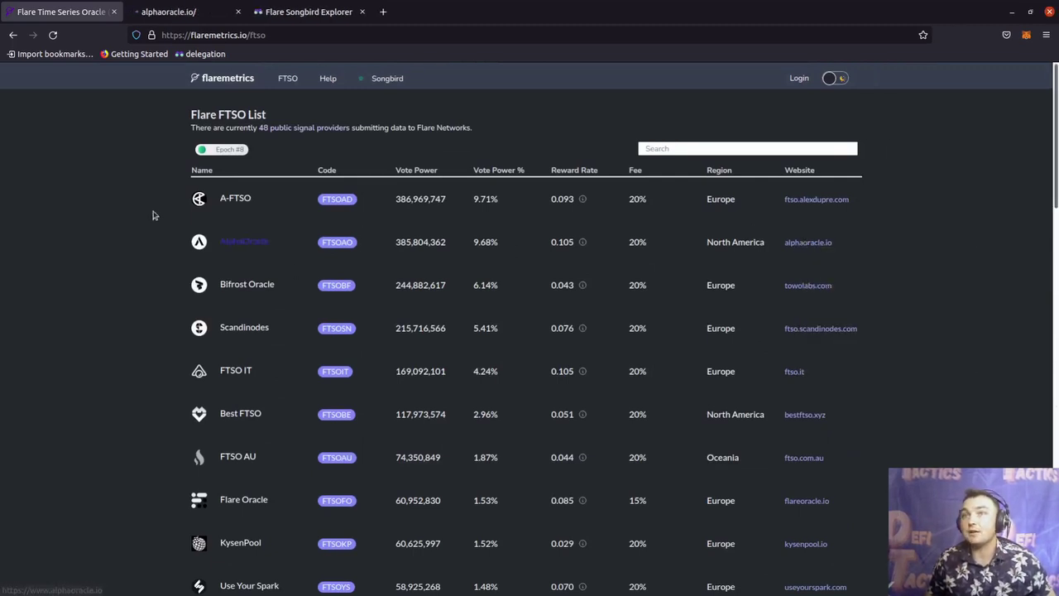
pyautogui.click(165, 9)
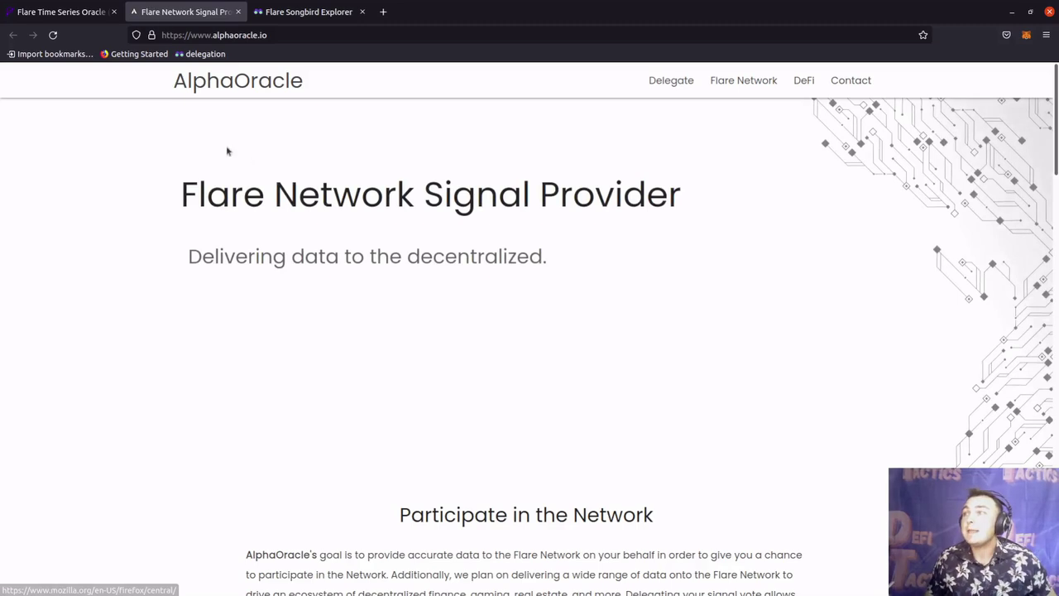
pyautogui.click(669, 84)
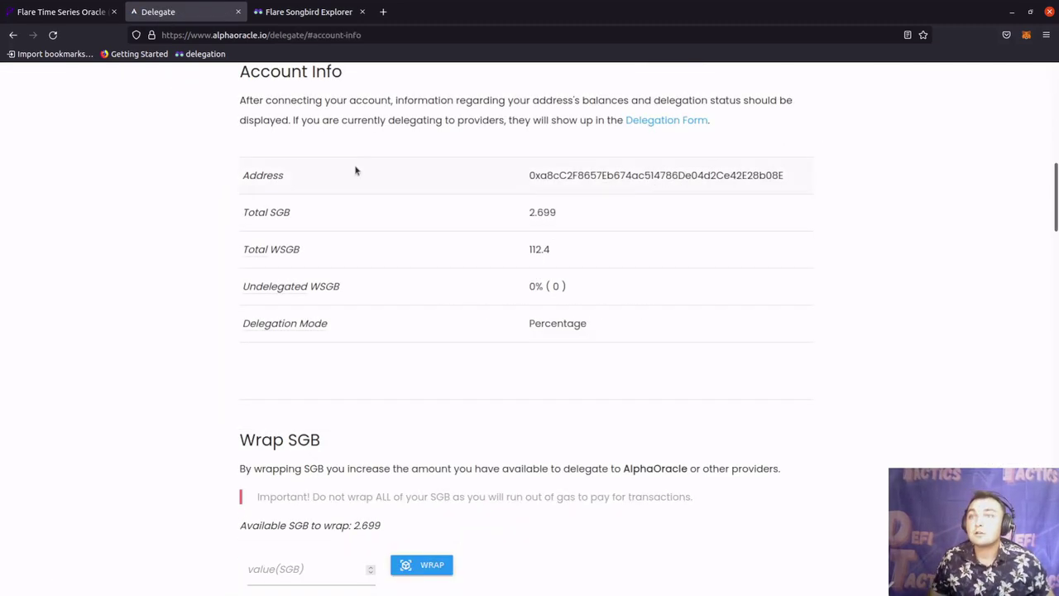
# Examine the wrap, unwrap and delegation forms on AlphaOracle's page, including its list of known Songbird provider addresses.
pyautogui.scroll(-10, 867, 352)
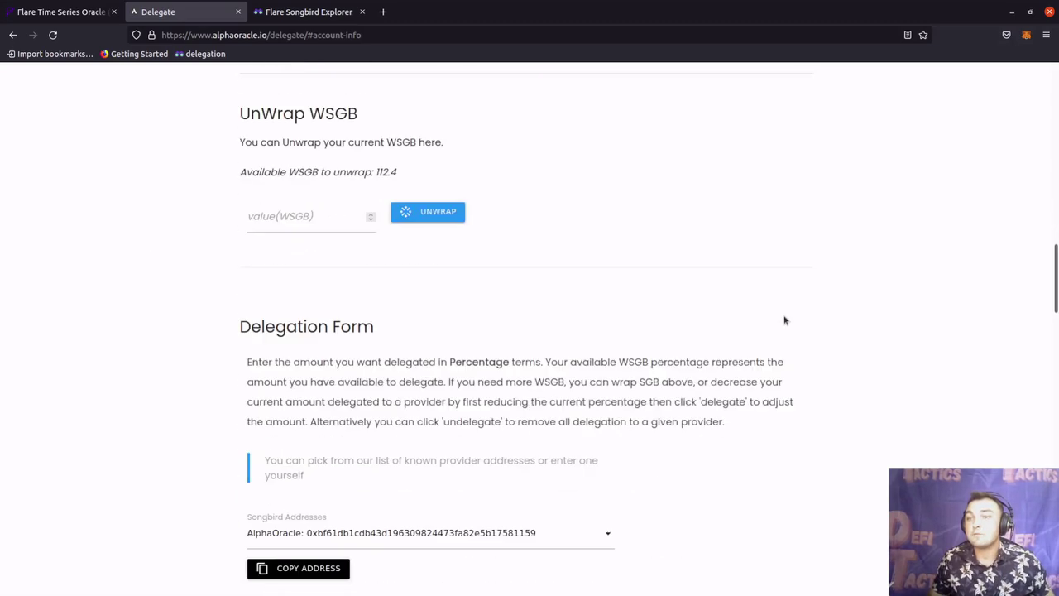
pyautogui.scroll(-3, 578, 267)
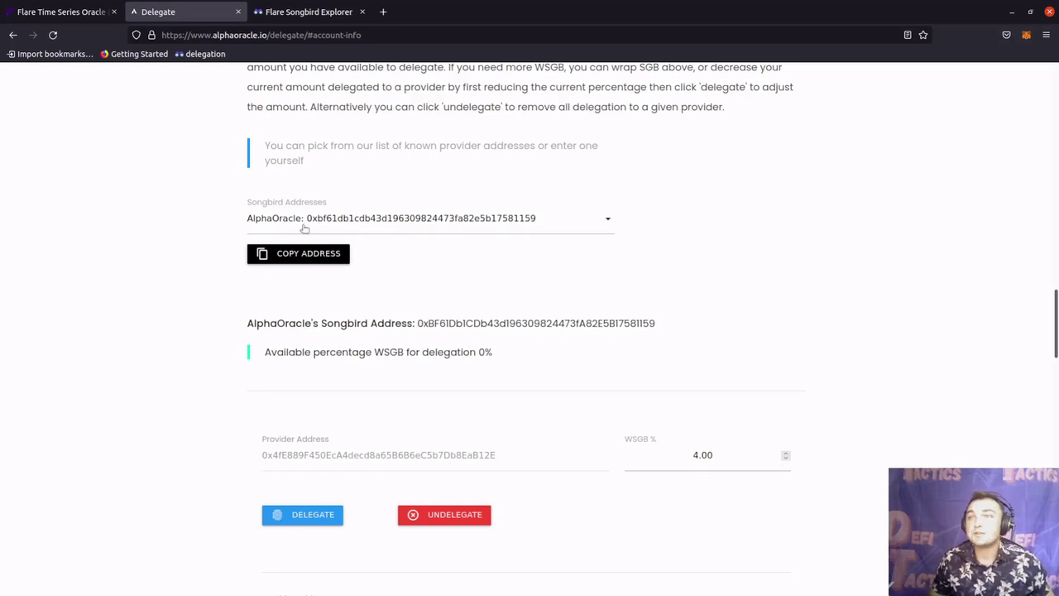
pyautogui.click(602, 223)
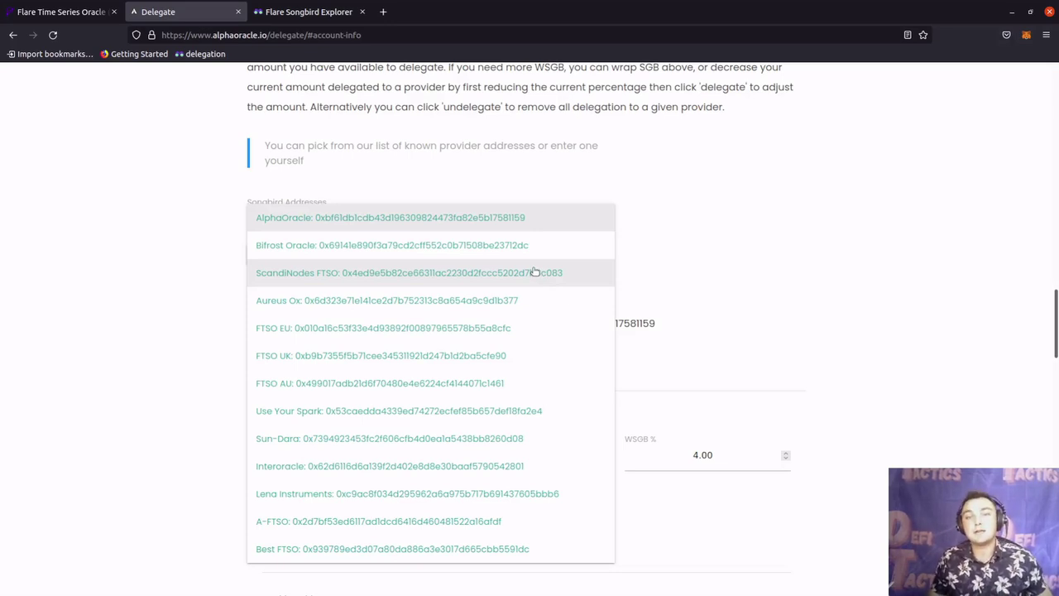
pyautogui.click(664, 241)
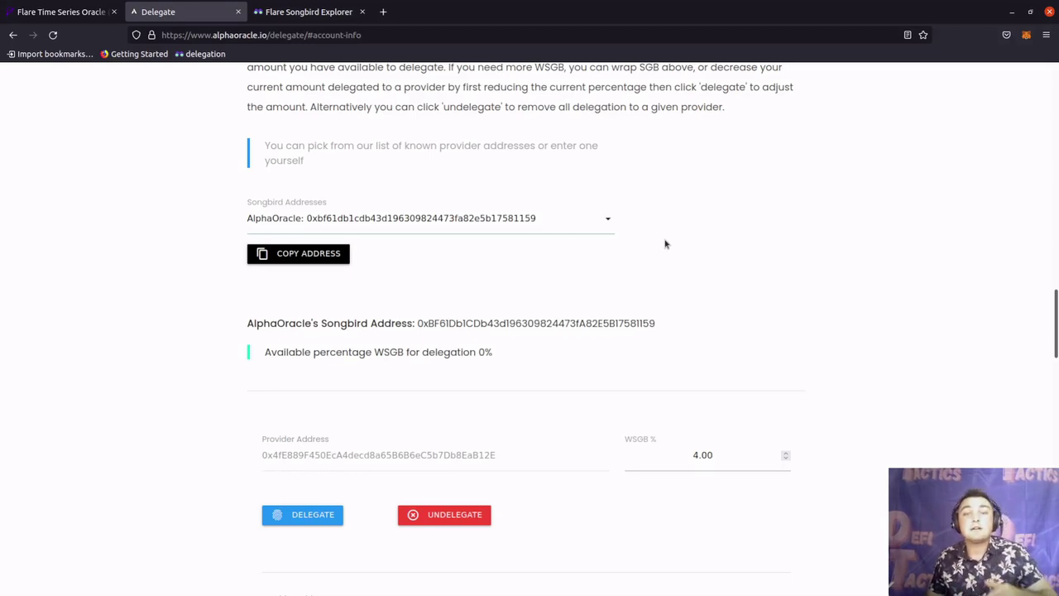
# Return to the FTSO list ordered by reward rate, check Flare Oracle's website and open its provider details page.
pyautogui.click(60, 11)
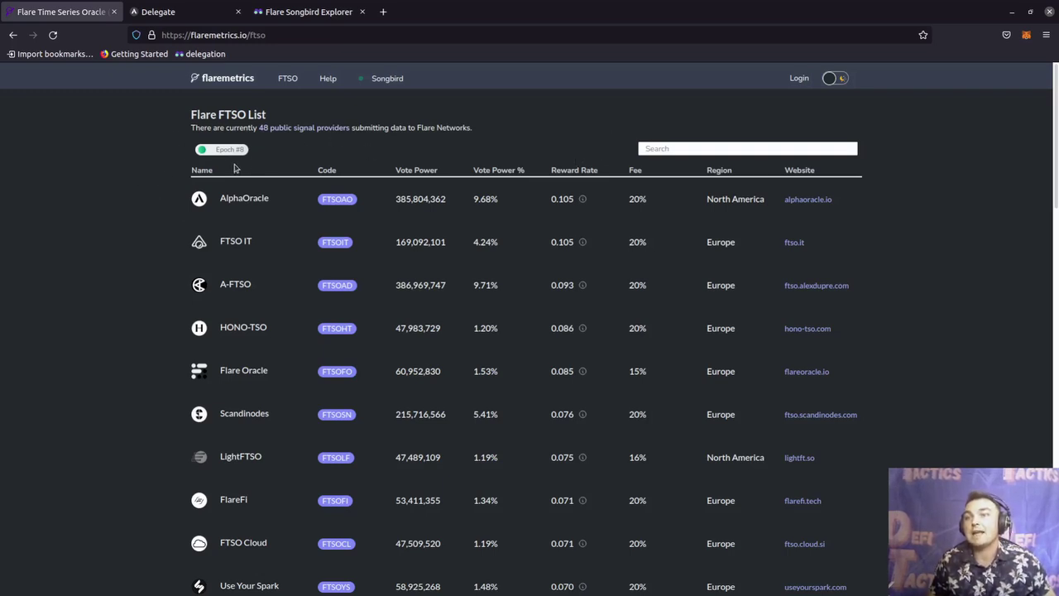
pyautogui.middleClick(243, 370)
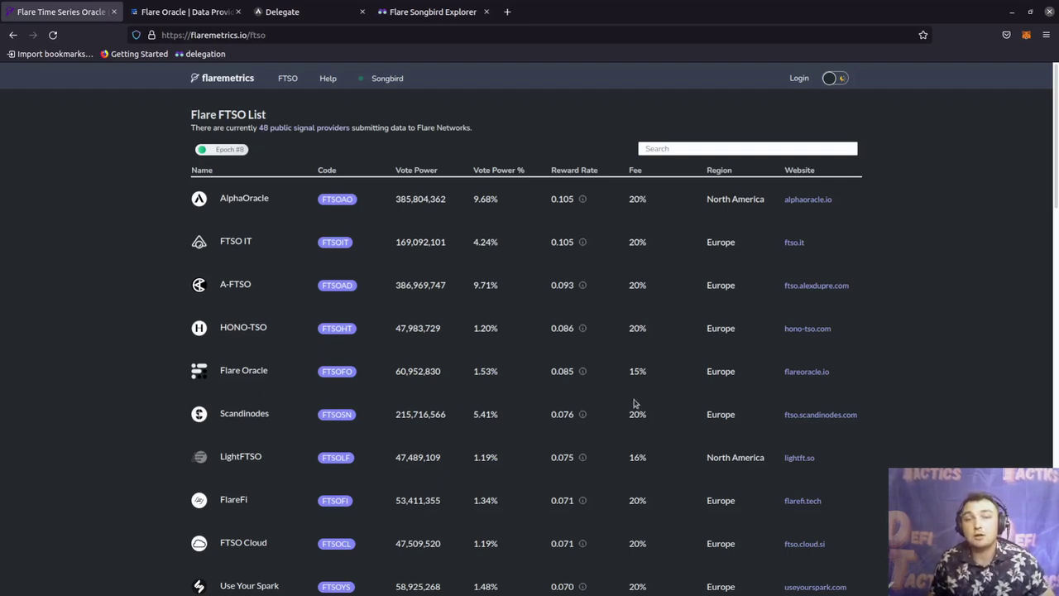
pyautogui.click(801, 374)
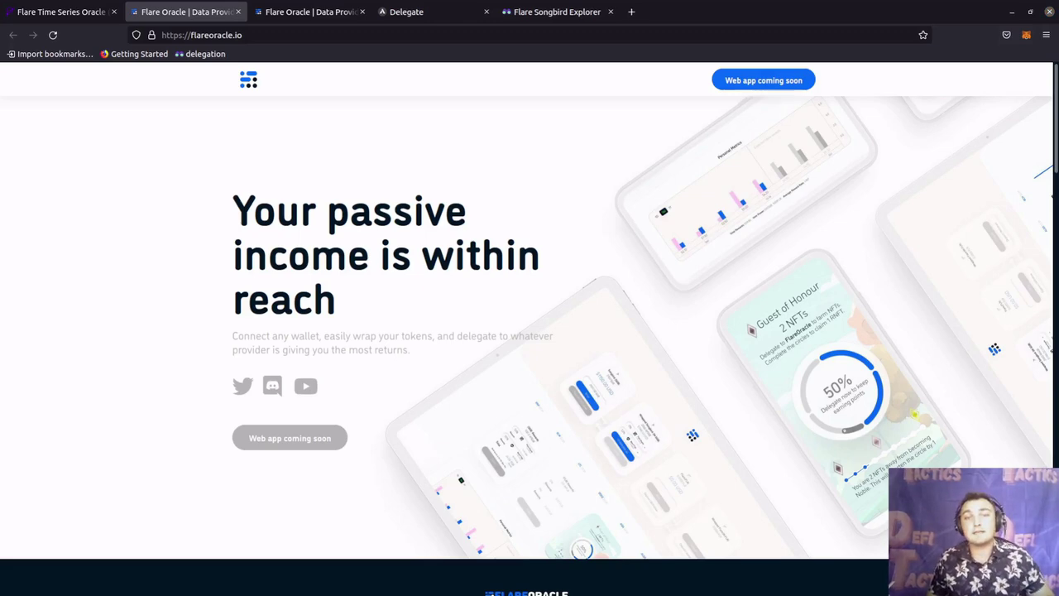
pyautogui.hotkey('ctrl', 'pageup')
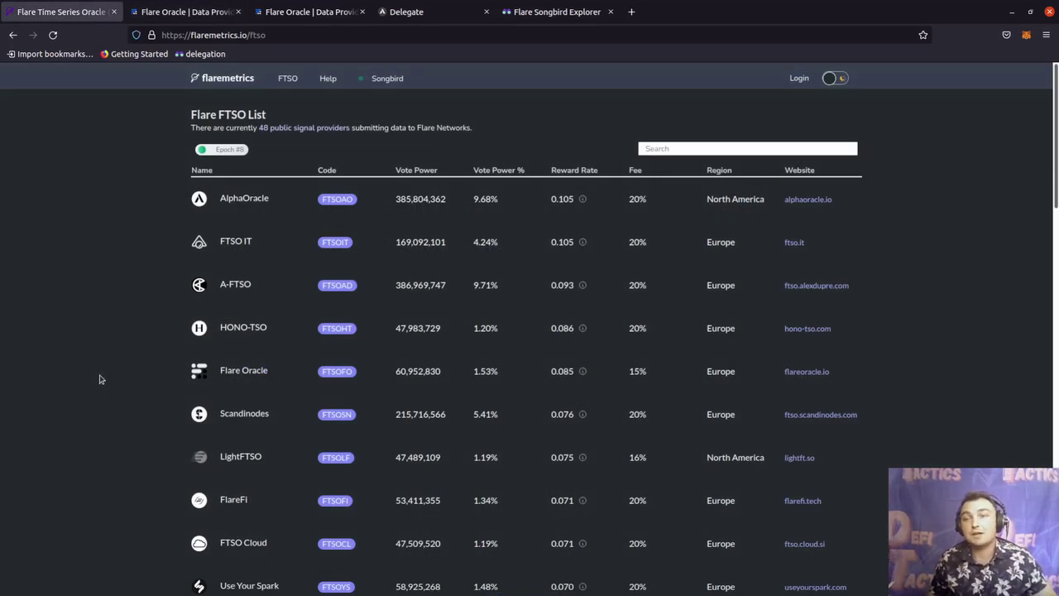
pyautogui.click(240, 373)
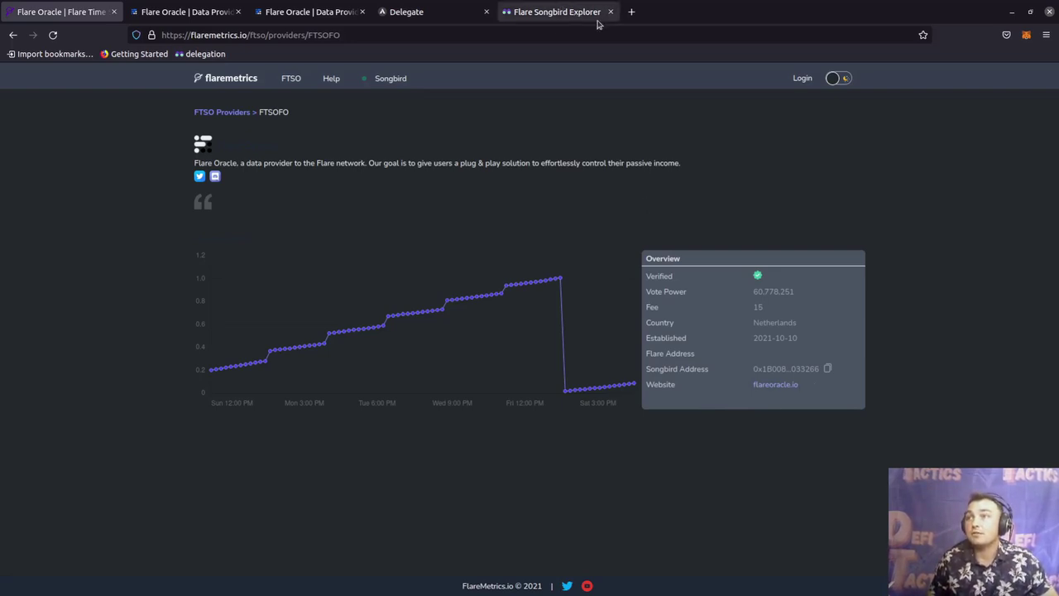
# In the Flare Songbird Explorer, search for "wnat" and open the WNat contract's write functions.
pyautogui.click(572, 13)
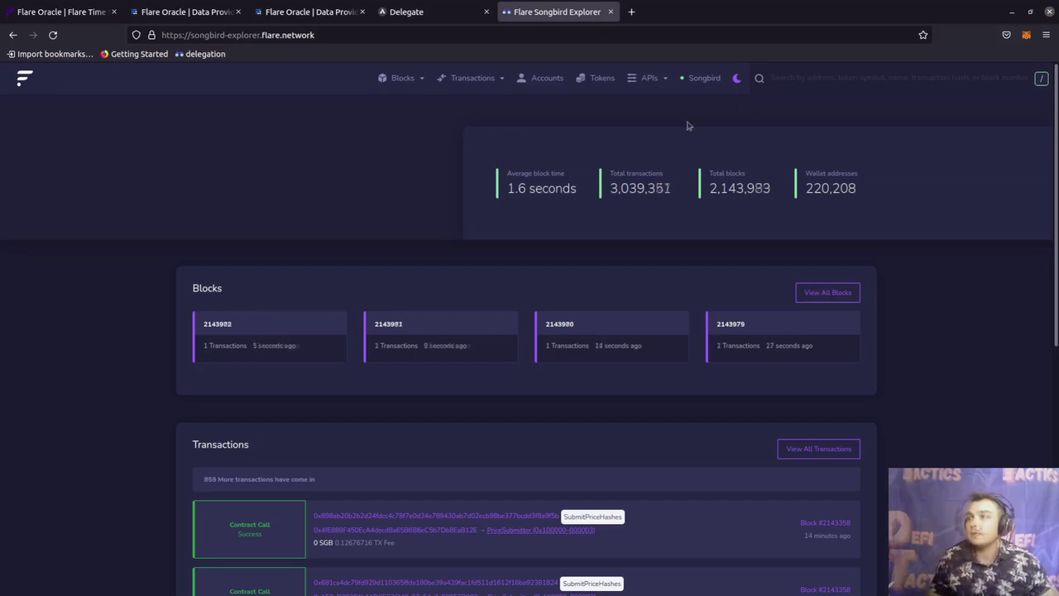
pyautogui.click(803, 80)
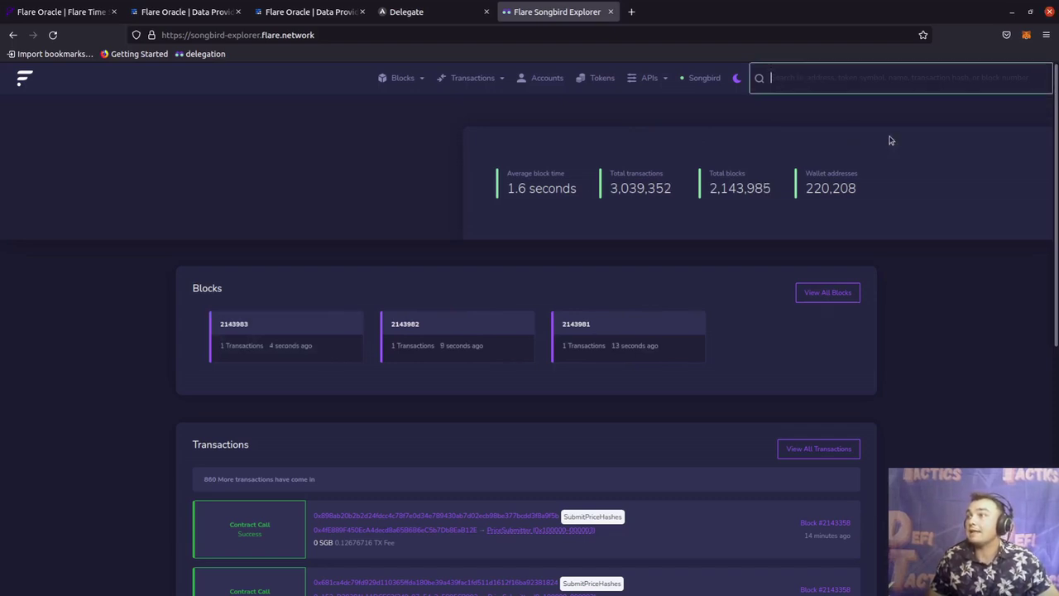
pyautogui.write('wnat')
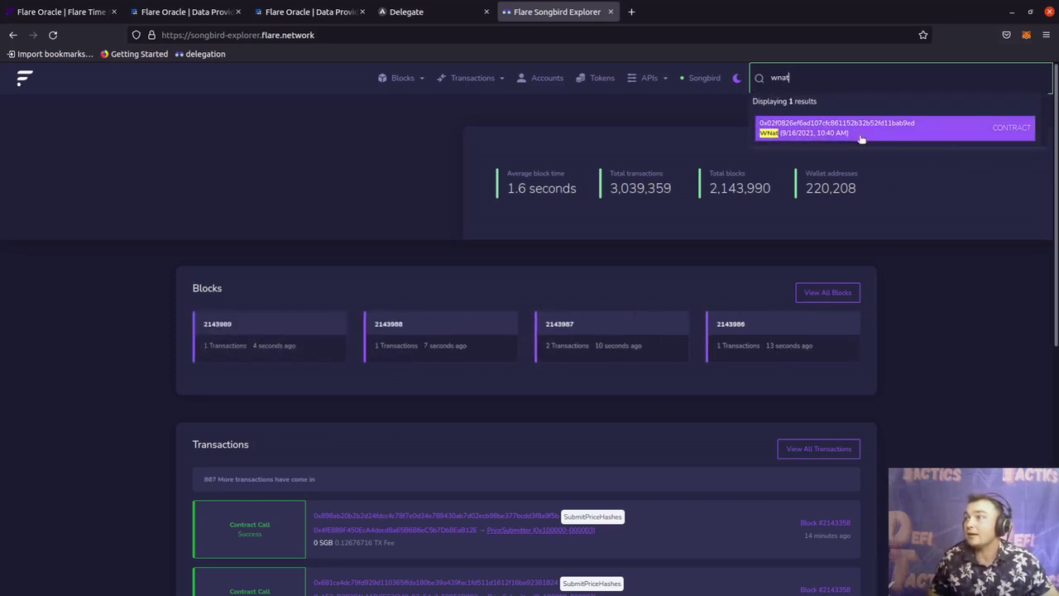
pyautogui.click(896, 131)
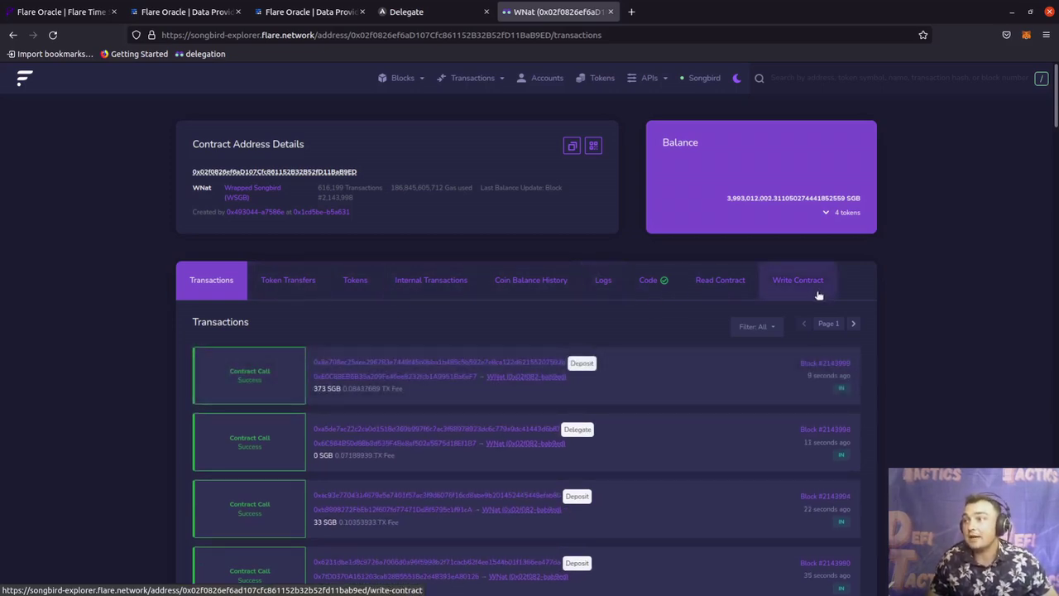
pyautogui.click(798, 281)
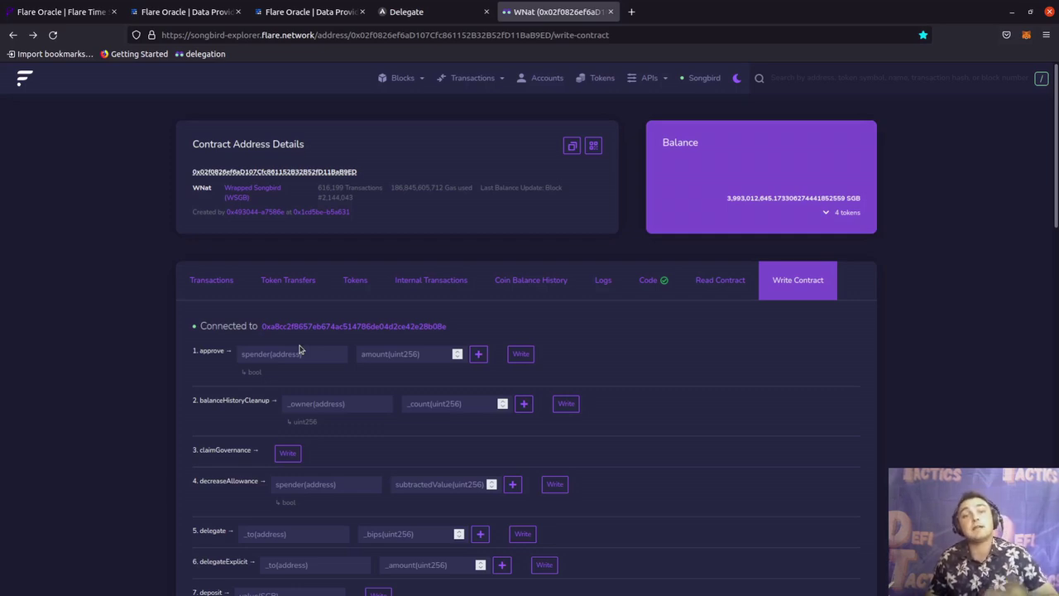
# Locate the contract's deposit function and check the SGB and WSGB balances in the MetaMask wallet.
pyautogui.scroll(-3, 94, 229)
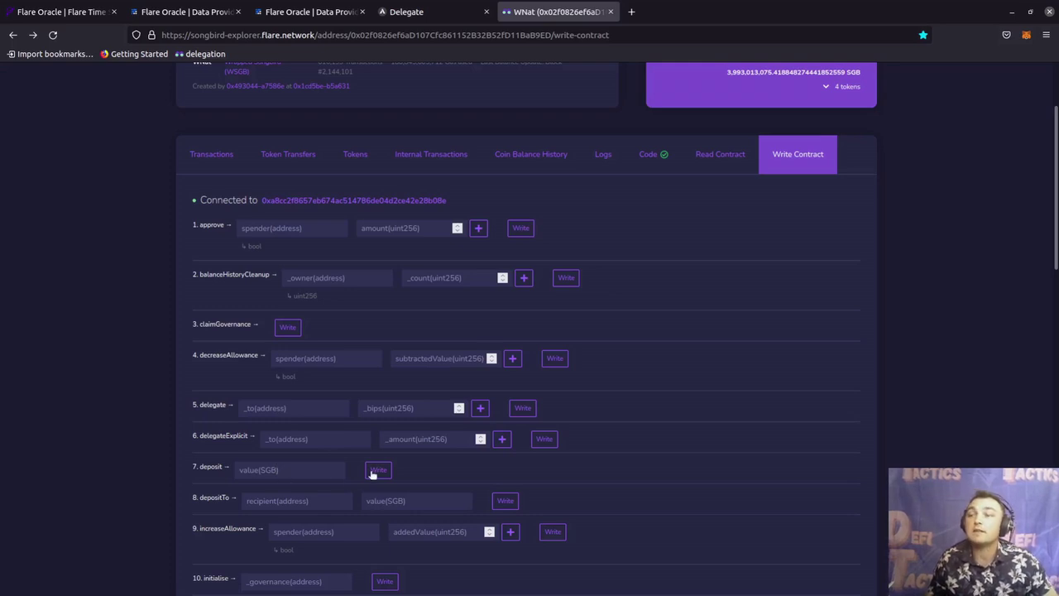
pyautogui.scroll(1, 380, 469)
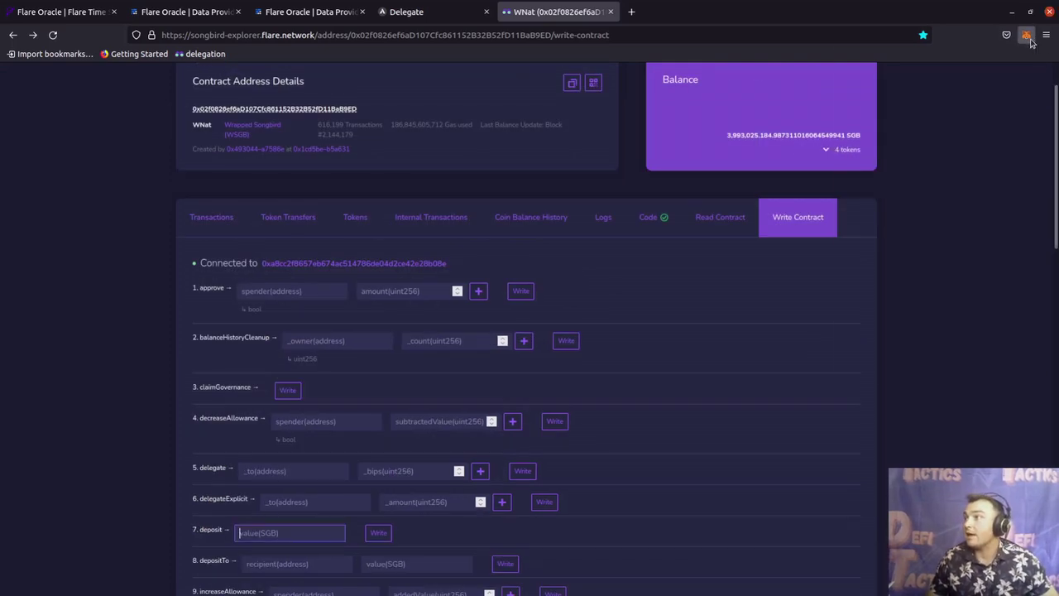
pyautogui.click(1027, 36)
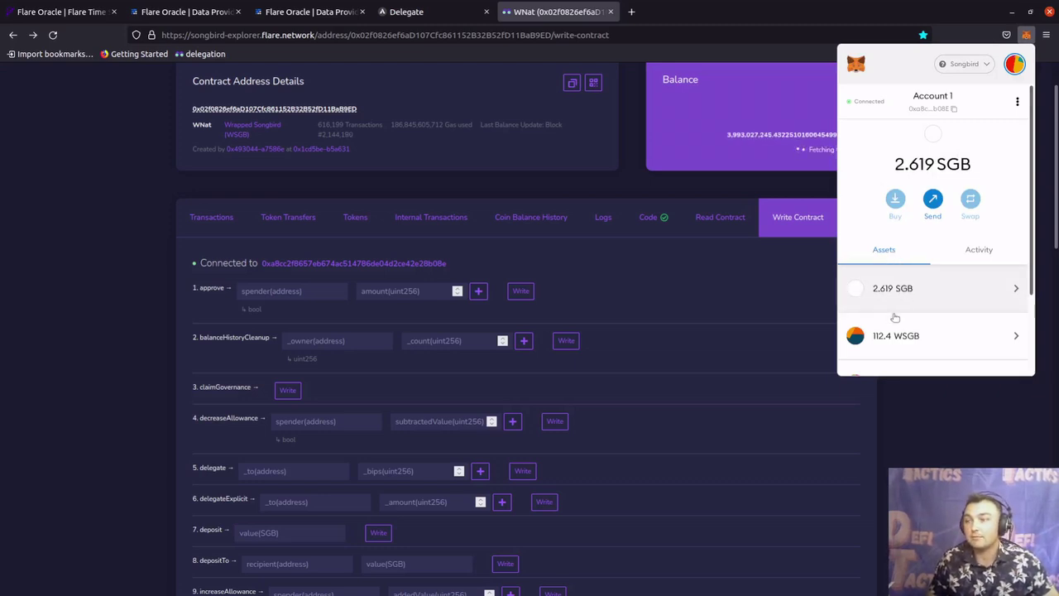
pyautogui.click(918, 431)
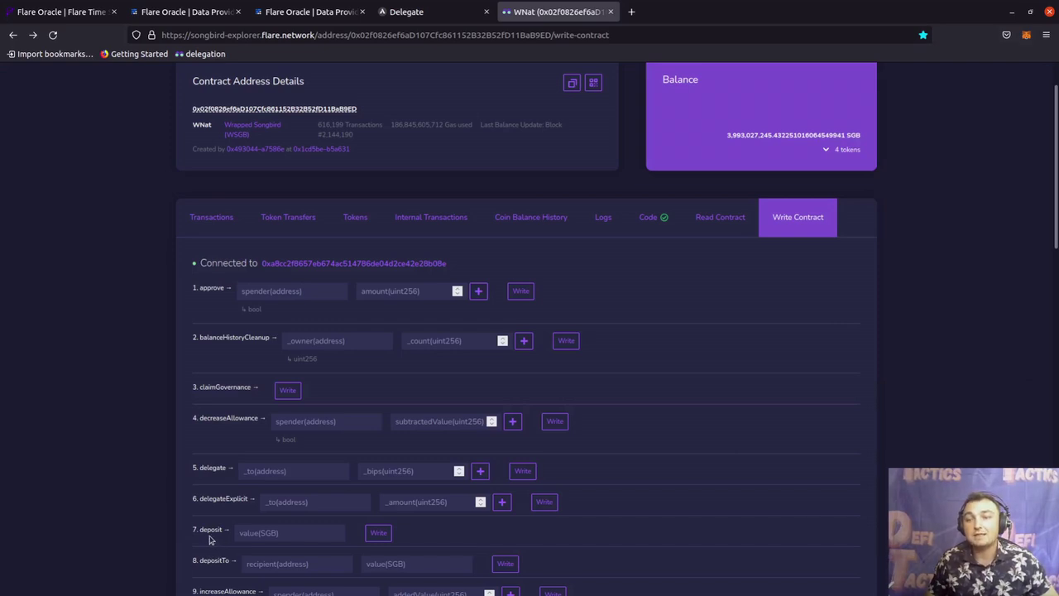
# Submit a deposit of 1 SGB through the WNat contract's deposit function.
pyautogui.click(278, 532)
pyautogui.write('1')
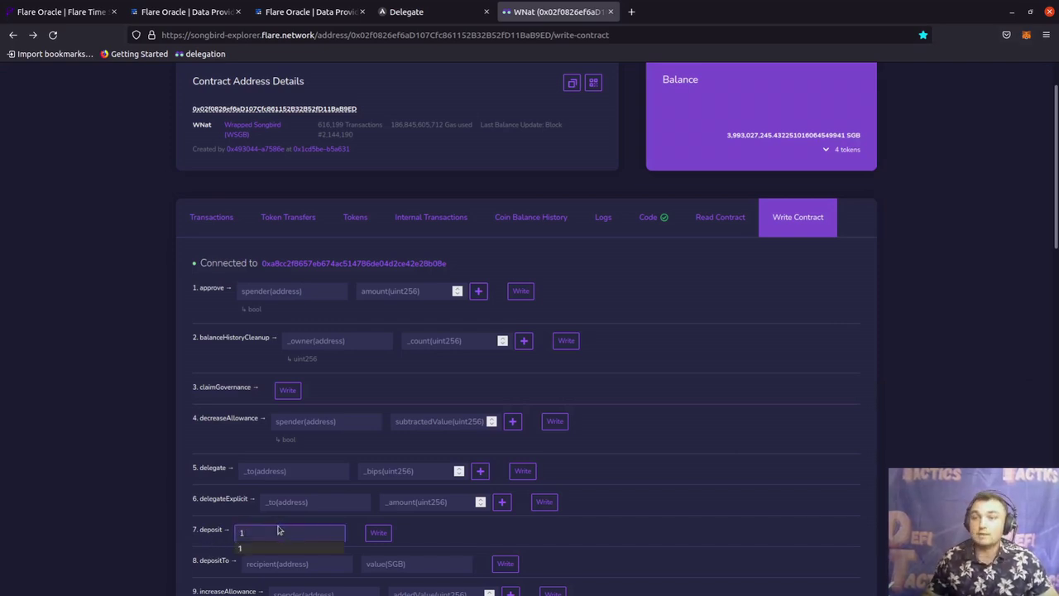
pyautogui.click(373, 533)
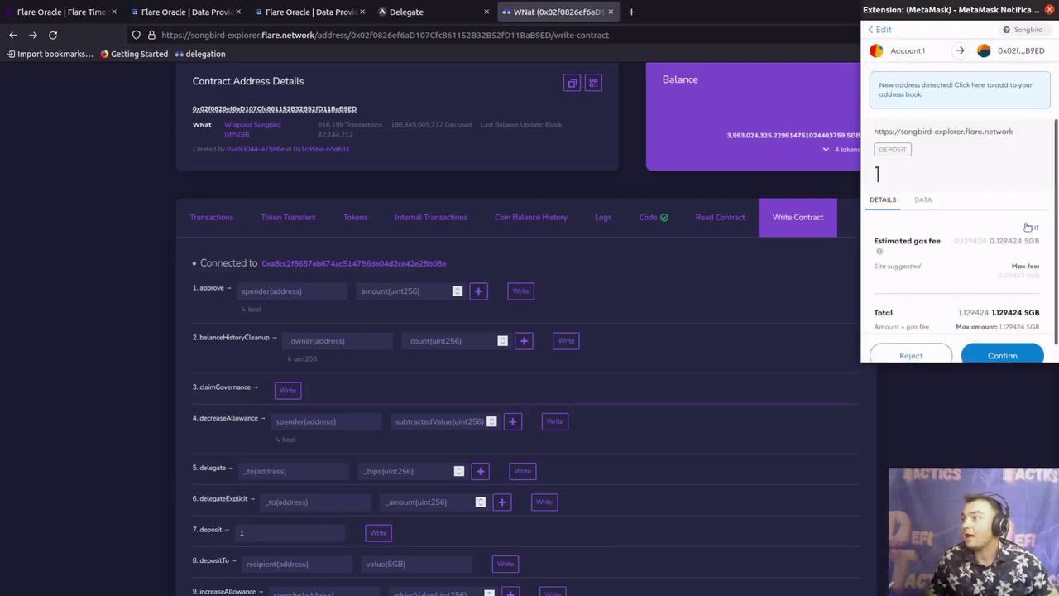
# Set the deposit transaction's gas limit to 475218, confirm the transaction in MetaMask and dismiss the explorer's notice.
pyautogui.click(1028, 227)
pyautogui.click(964, 252)
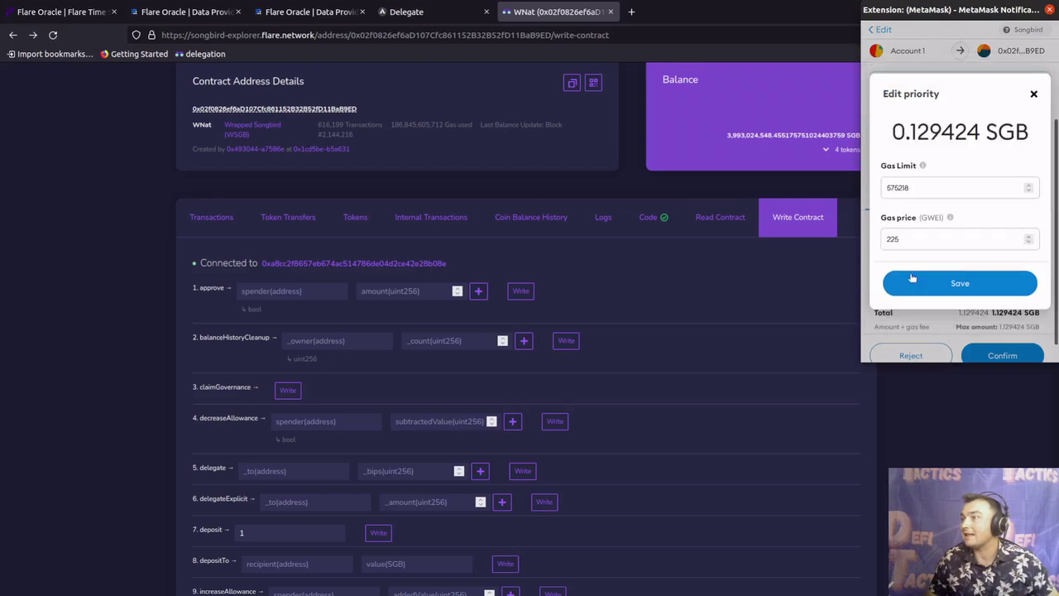
pyautogui.click(891, 187)
pyautogui.press('BackSpace')
pyautogui.write('4')
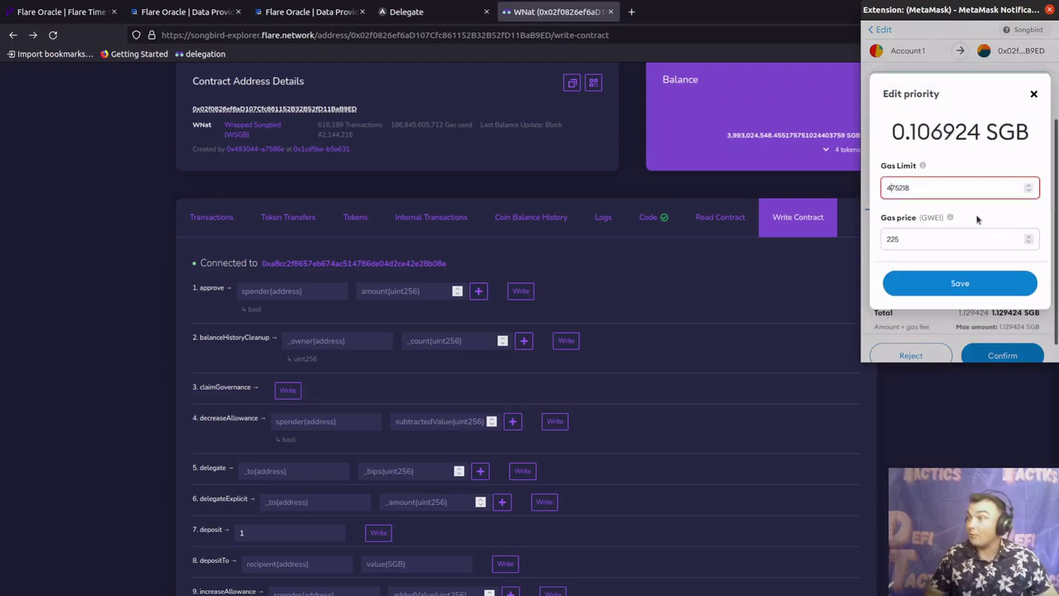
pyautogui.click(959, 283)
pyautogui.click(996, 356)
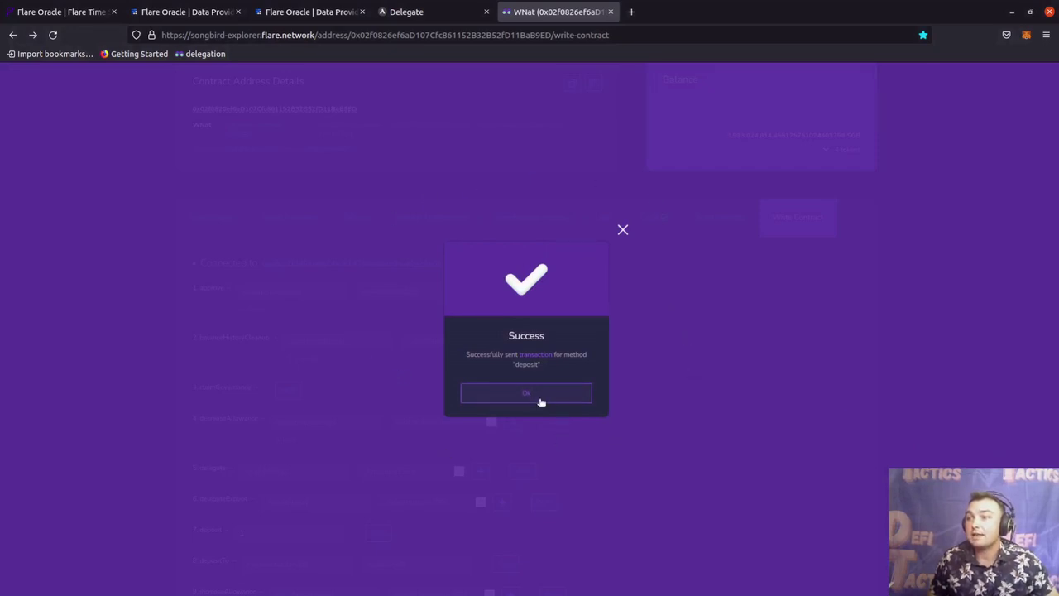
pyautogui.click(497, 395)
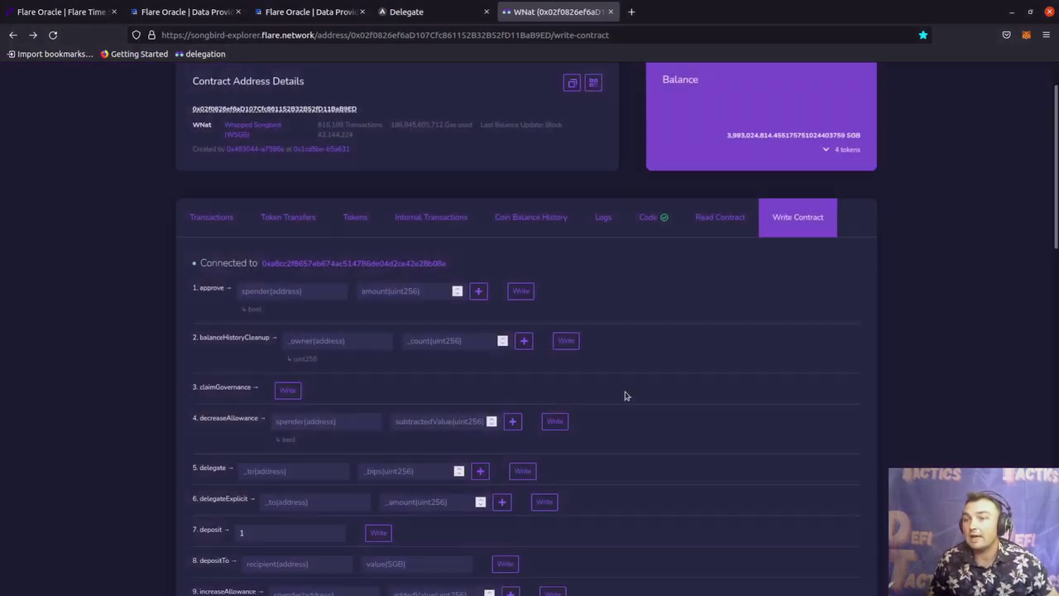
# Check the SGB and WSGB balances in the MetaMask wallet's assets after the deposit.
pyautogui.click(1026, 36)
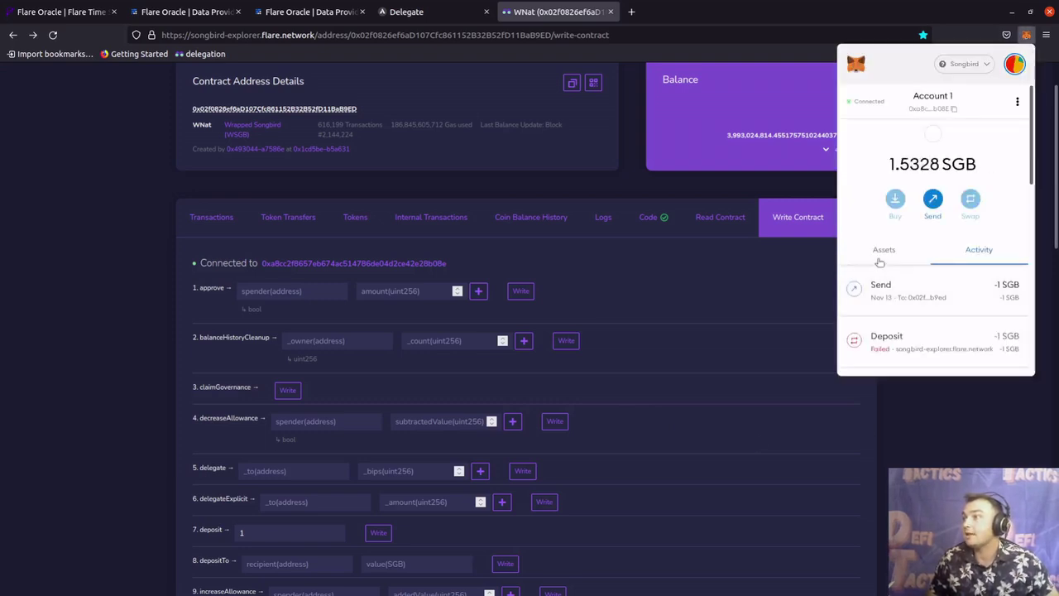
pyautogui.click(883, 250)
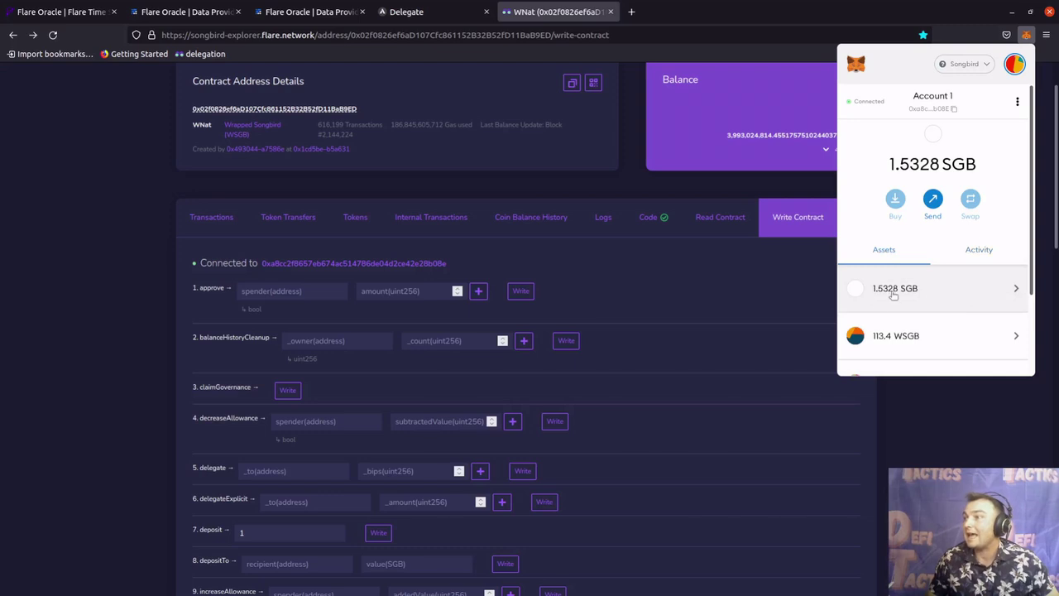
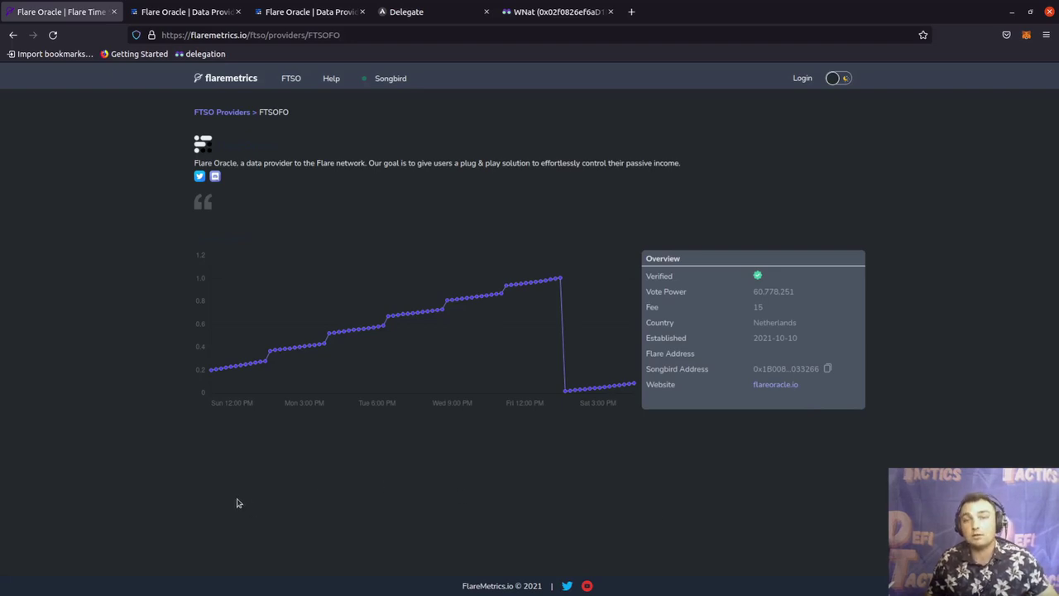
# Fill the WNat contract's delegate function with Flare Oracle's copied Songbird address and 5000 bips.
pyautogui.click(556, 15)
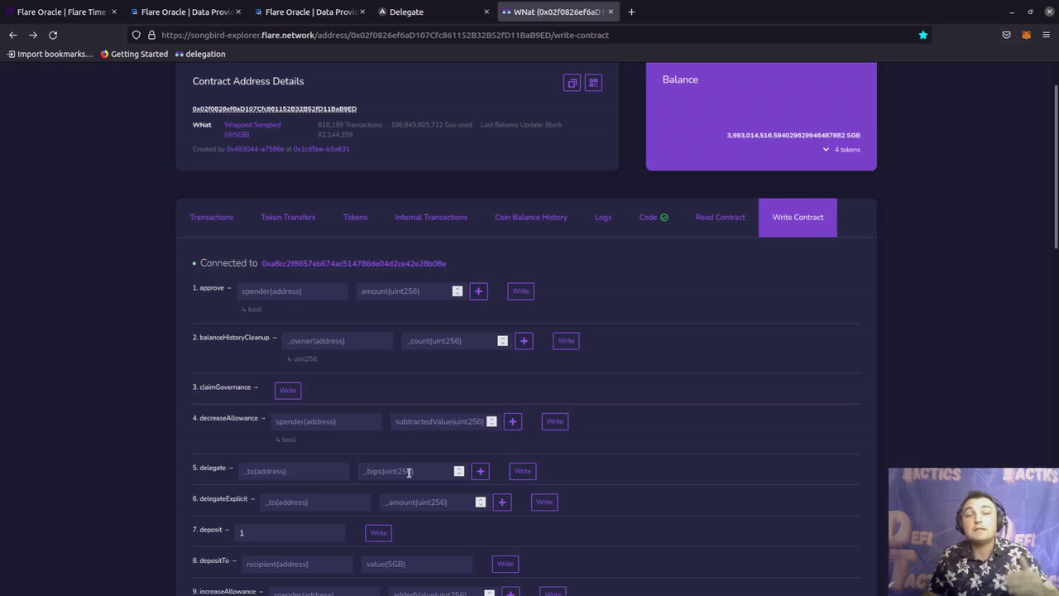
pyautogui.click(282, 470)
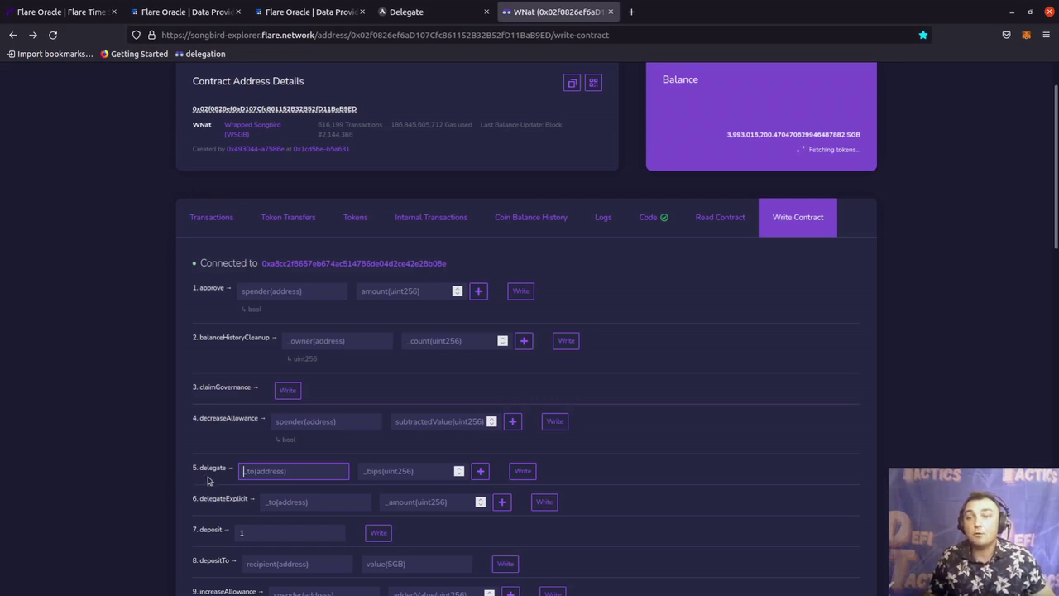
pyautogui.rightClick(259, 477)
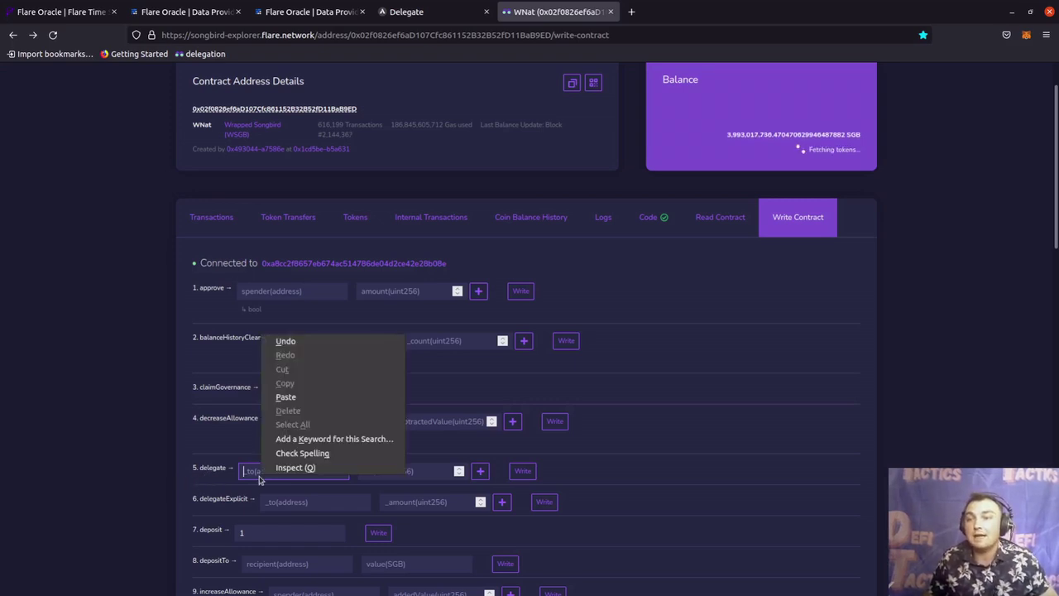
pyautogui.click(282, 402)
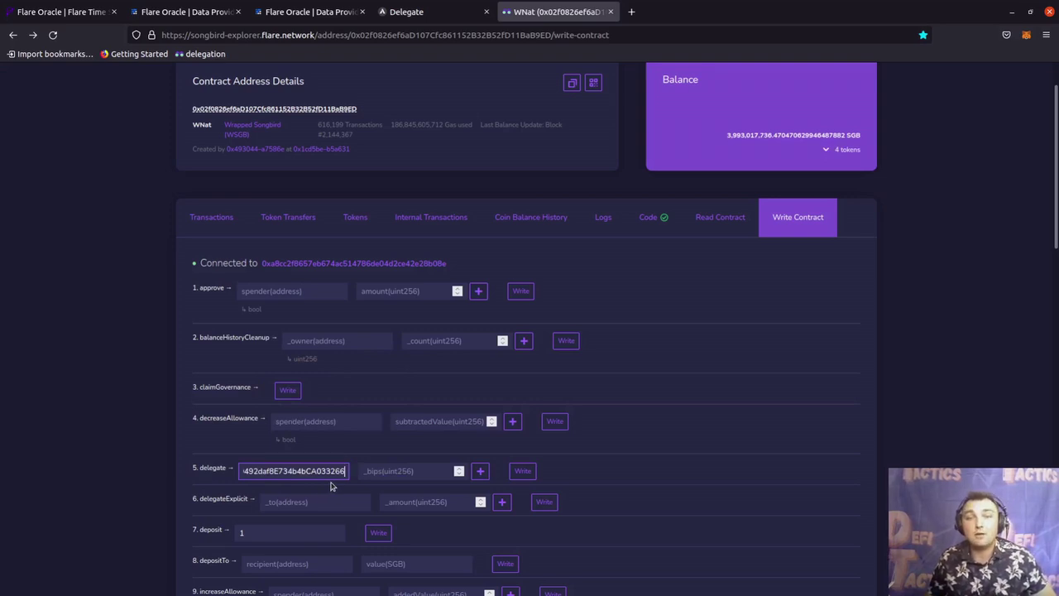
pyautogui.click(394, 471)
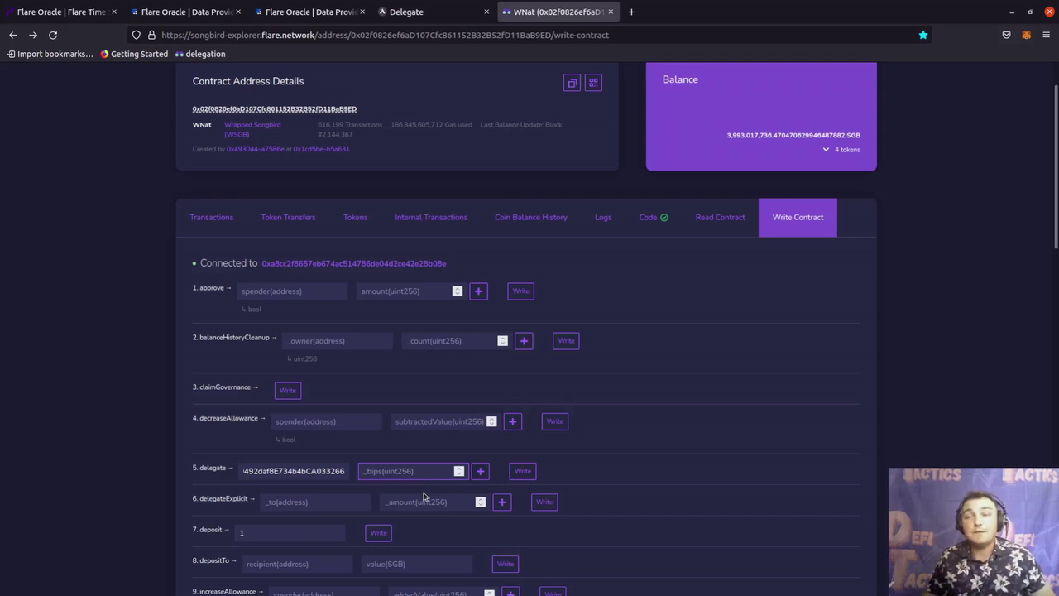
pyautogui.write('5000')
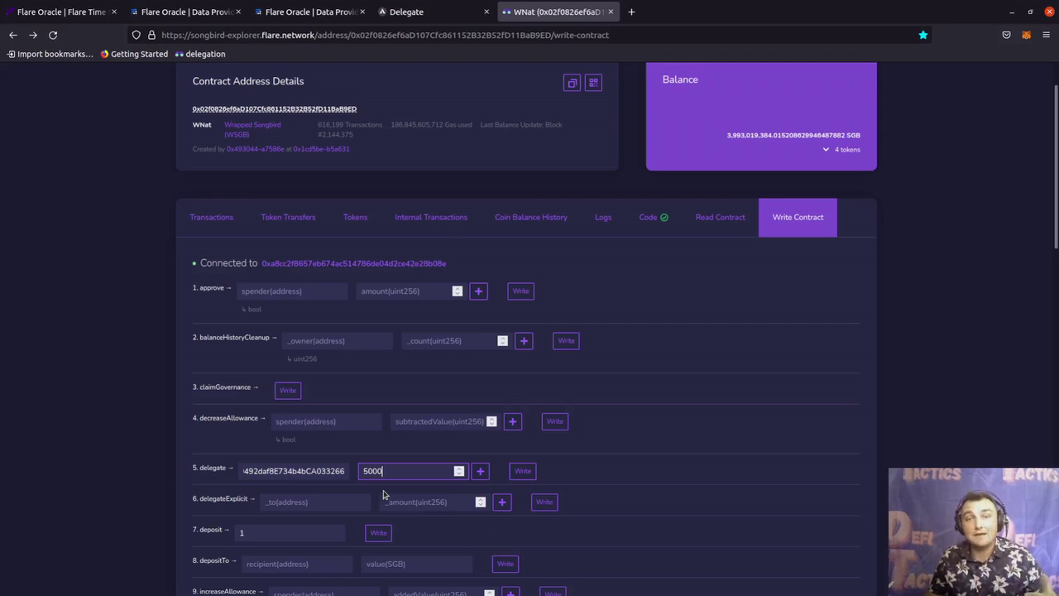
# Submit the delegation to Flare Oracle and confirm the transaction in MetaMask.
pyautogui.scroll(-1, 383, 494)
pyautogui.click(522, 409)
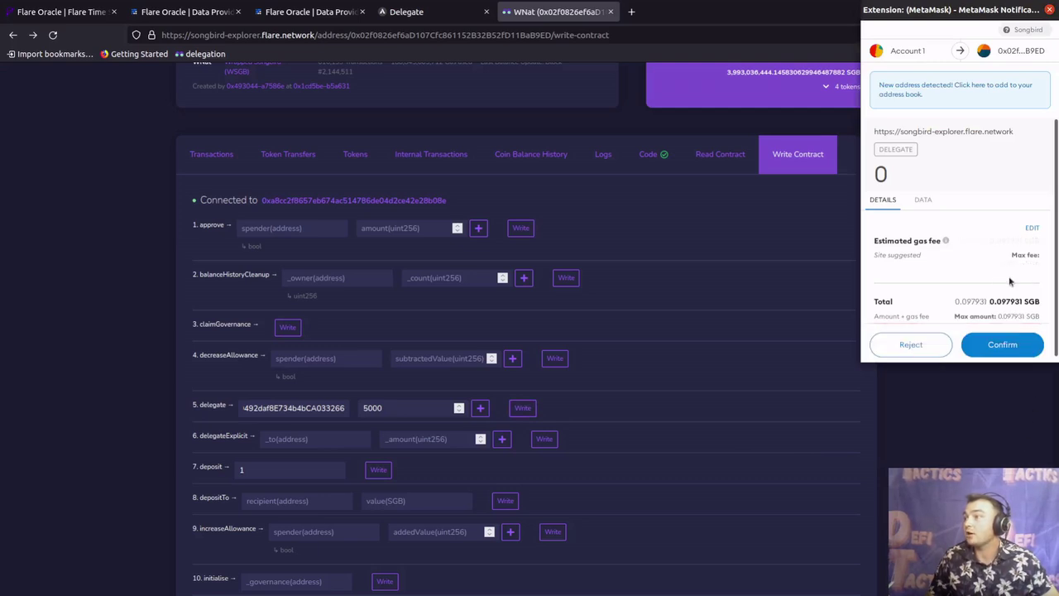
pyautogui.click(1011, 346)
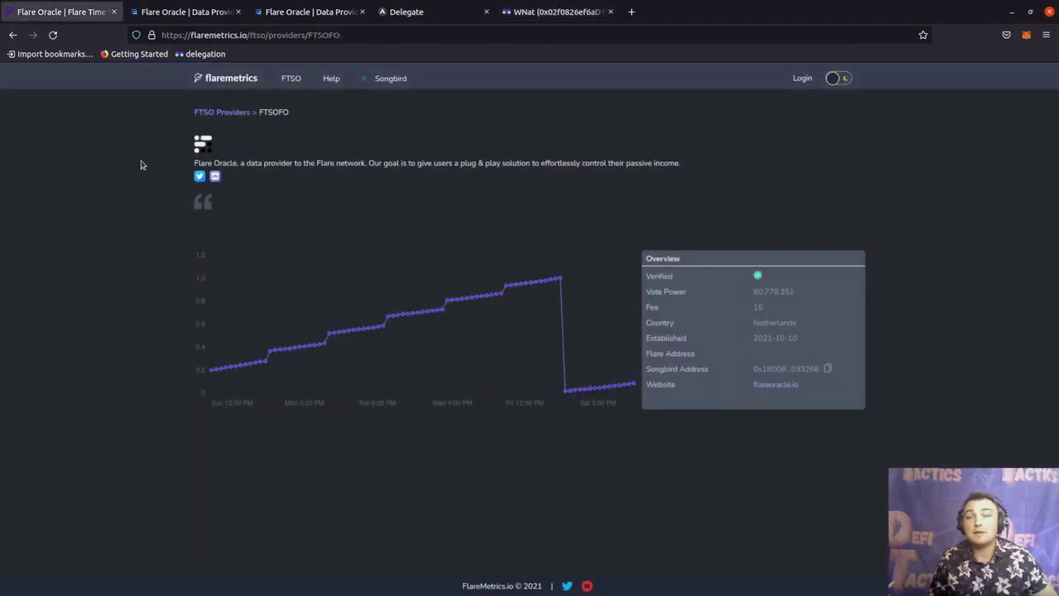
# Browse the Flaremetrics FTSO provider list, open the Best FTSO provider page and copy its Songbird address.
pyautogui.click(238, 115)
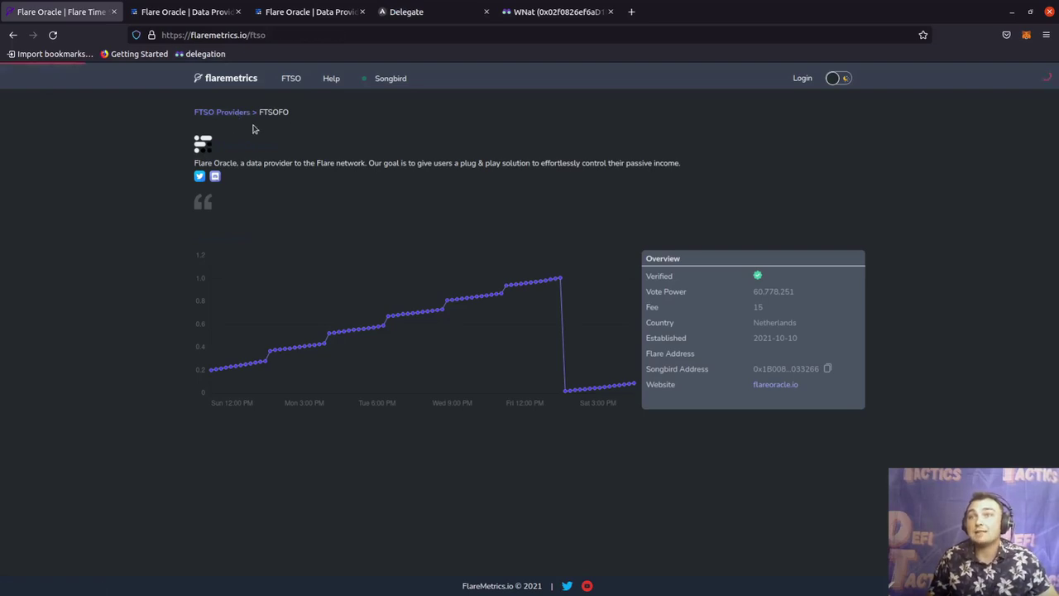
pyautogui.scroll(-3, 222, 283)
pyautogui.scroll(-6, 221, 283)
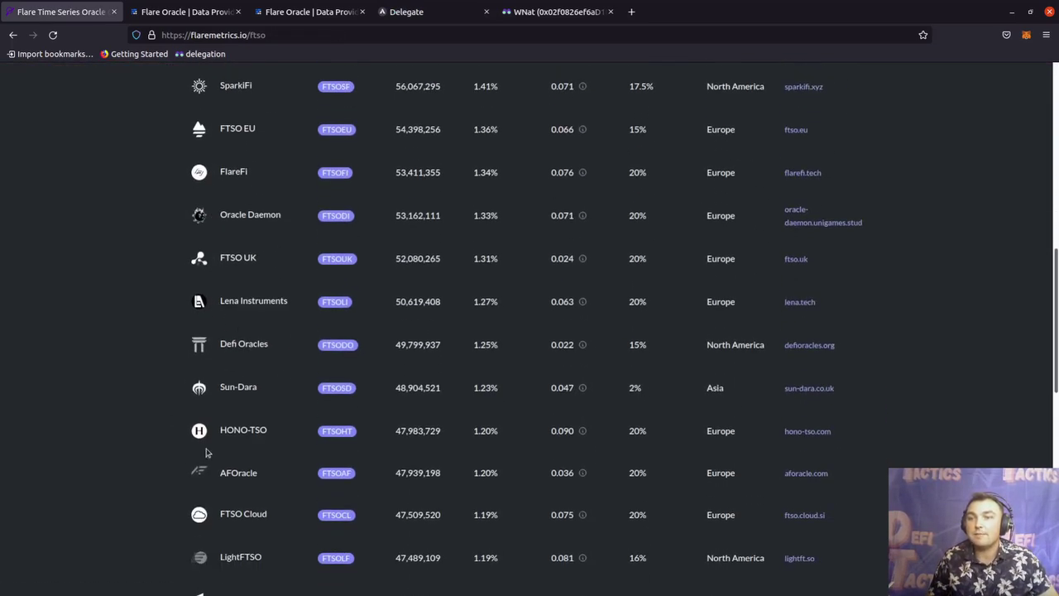
pyautogui.scroll(-4, 225, 441)
pyautogui.scroll(5, 232, 437)
pyautogui.scroll(7, 235, 429)
pyautogui.click(236, 414)
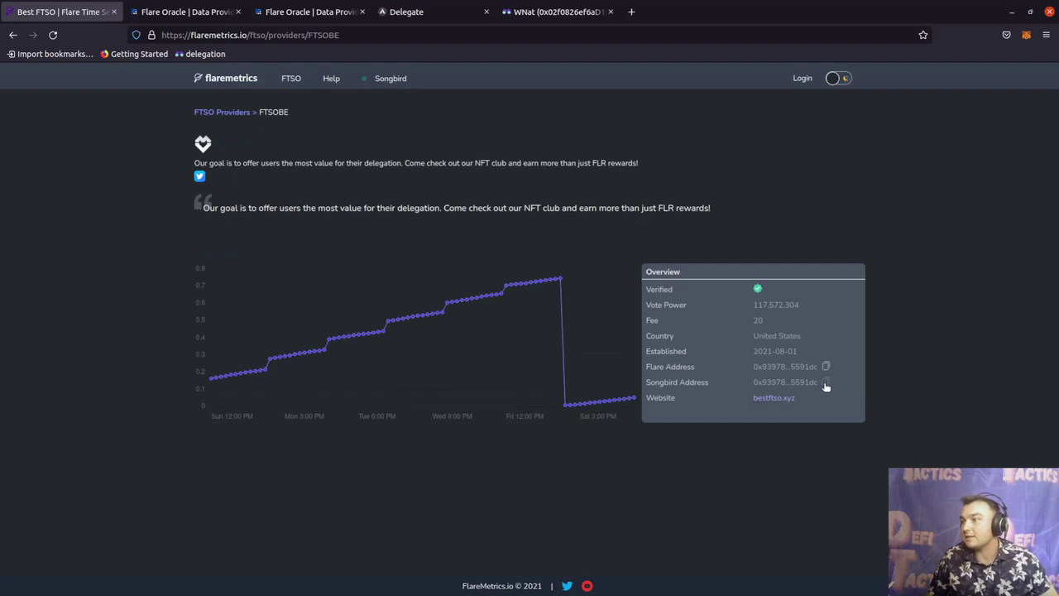
# Replace the delegate function's recipient with Best FTSO's Songbird address, keeping 5000 bips.
pyautogui.click(535, 13)
pyautogui.click(334, 415)
pyautogui.hotkey('ctrl', 'a')
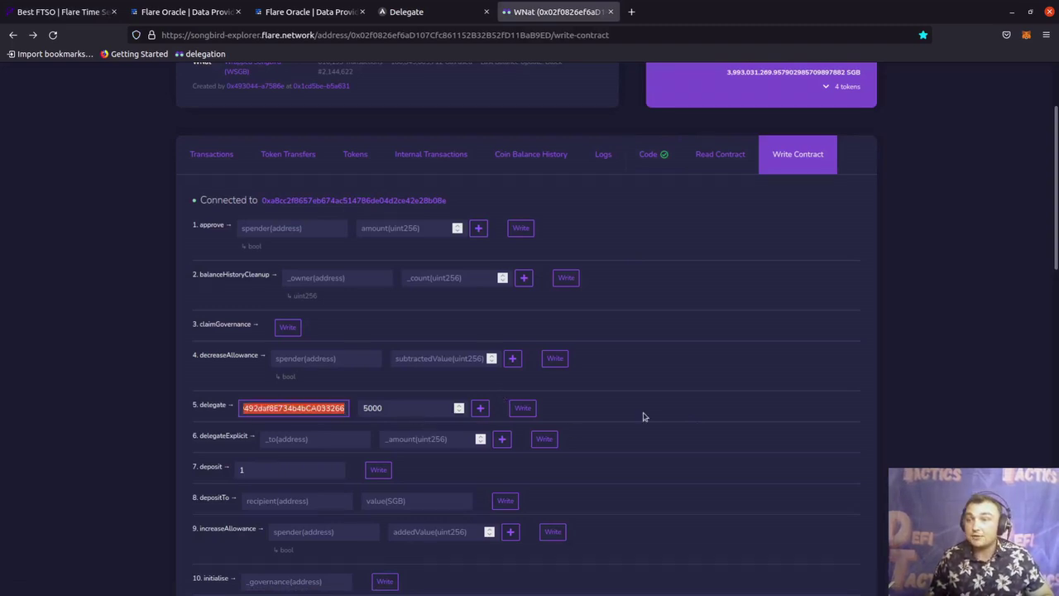
pyautogui.hotkey('ctrl', 'v')
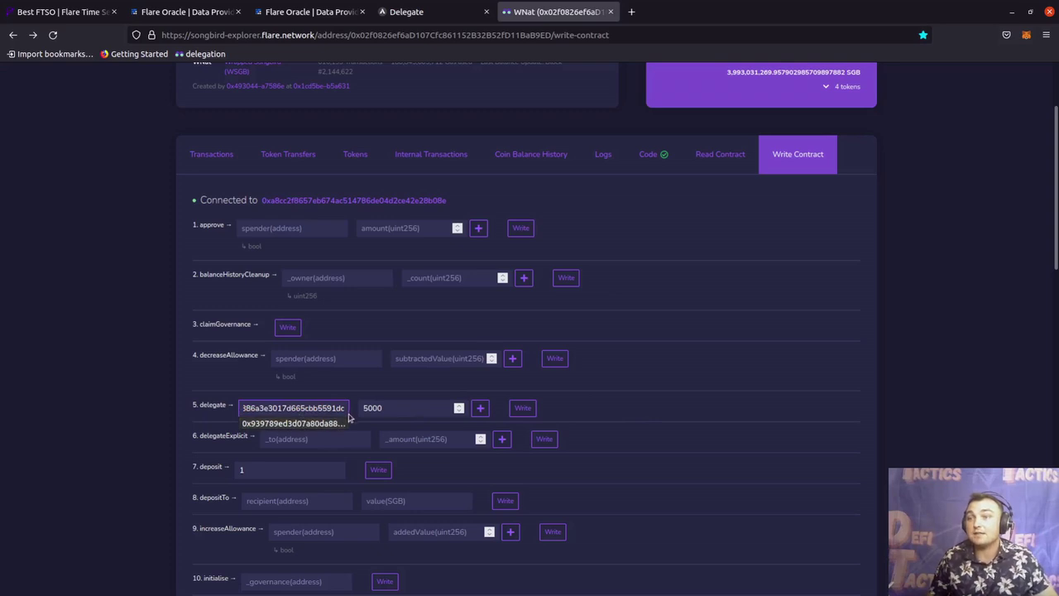
pyautogui.click(395, 409)
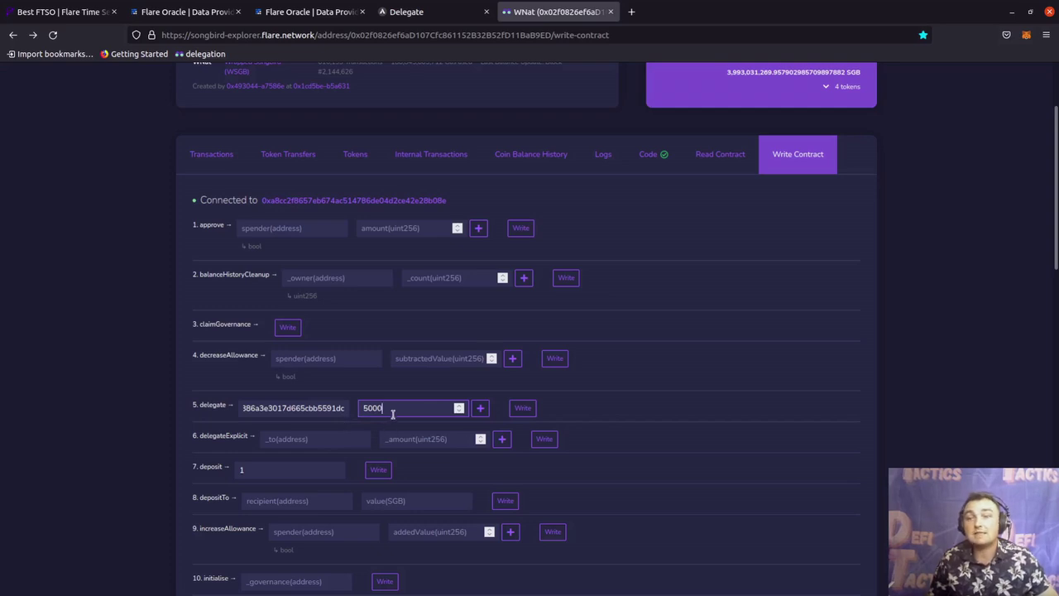
# Submit the delegation to Best FTSO, confirm the transaction in MetaMask and dismiss the explorer's notice.
pyautogui.click(526, 409)
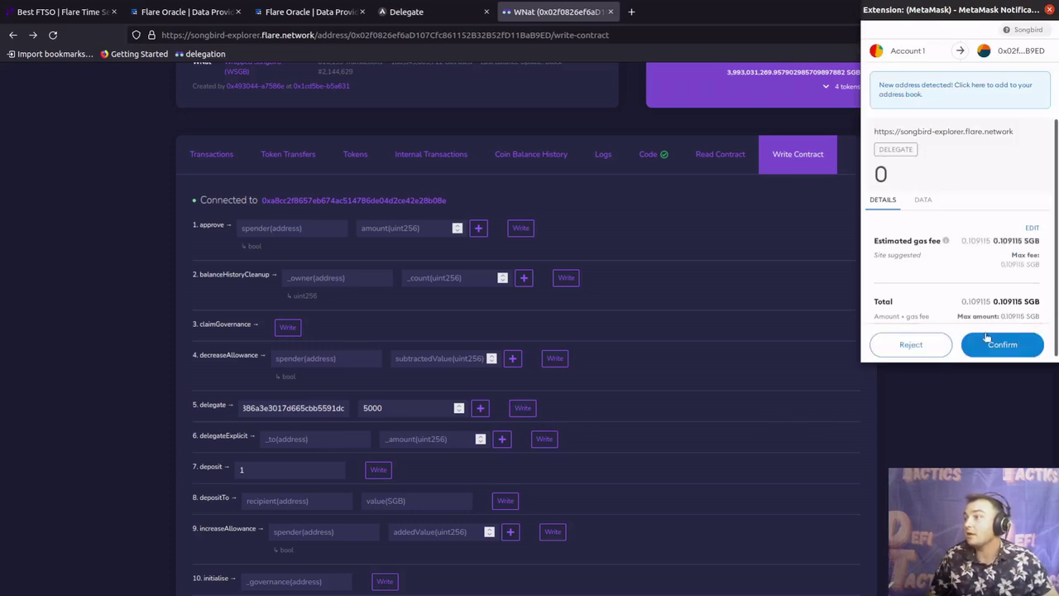
pyautogui.click(991, 343)
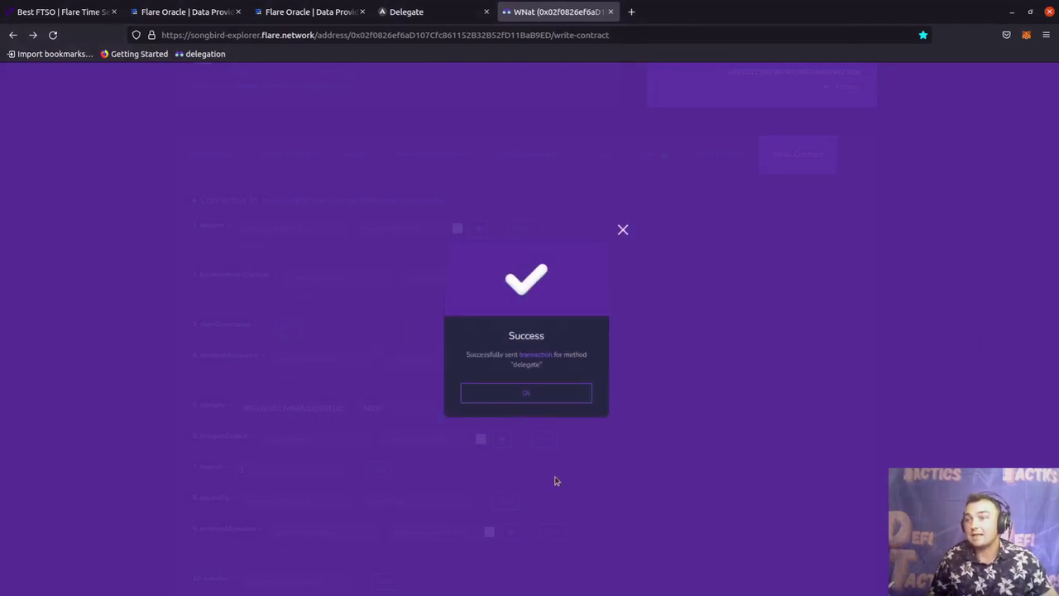
pyautogui.click(542, 401)
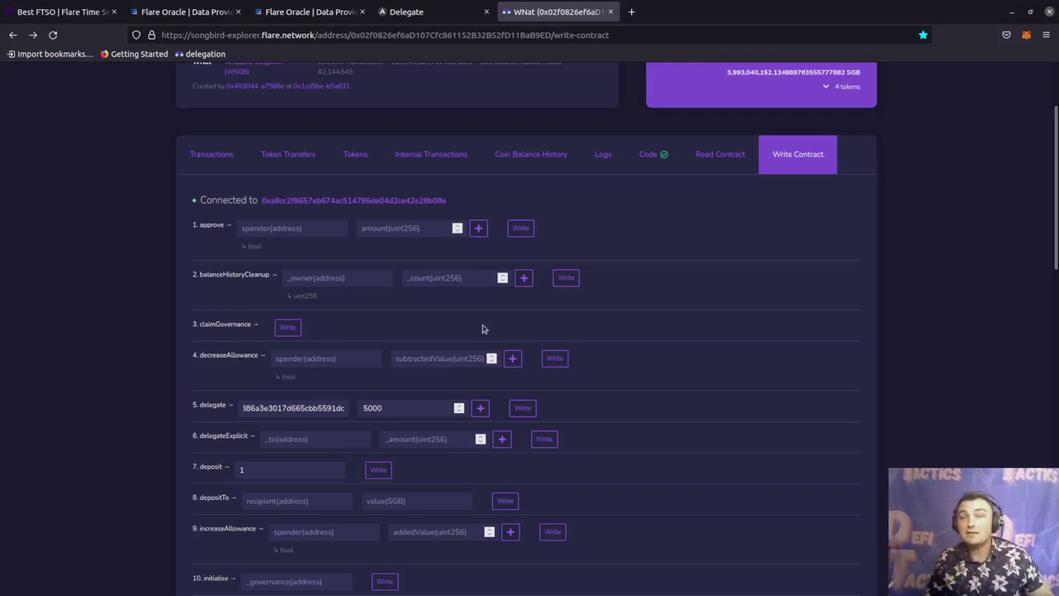
# Open the bestftso.xyz website separately and view its delegation option.
pyautogui.click(631, 11)
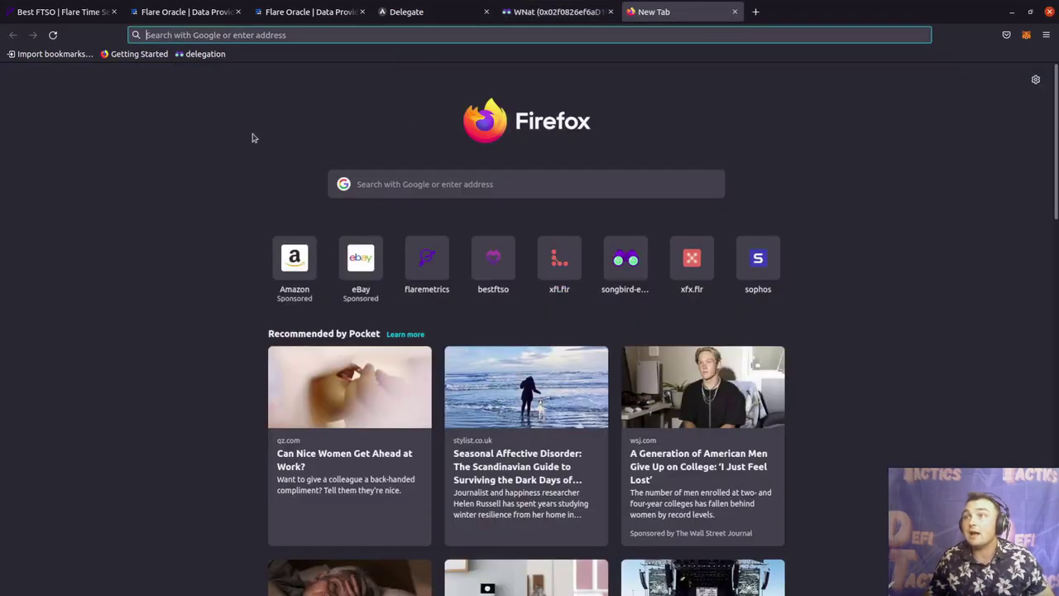
pyautogui.click(496, 265)
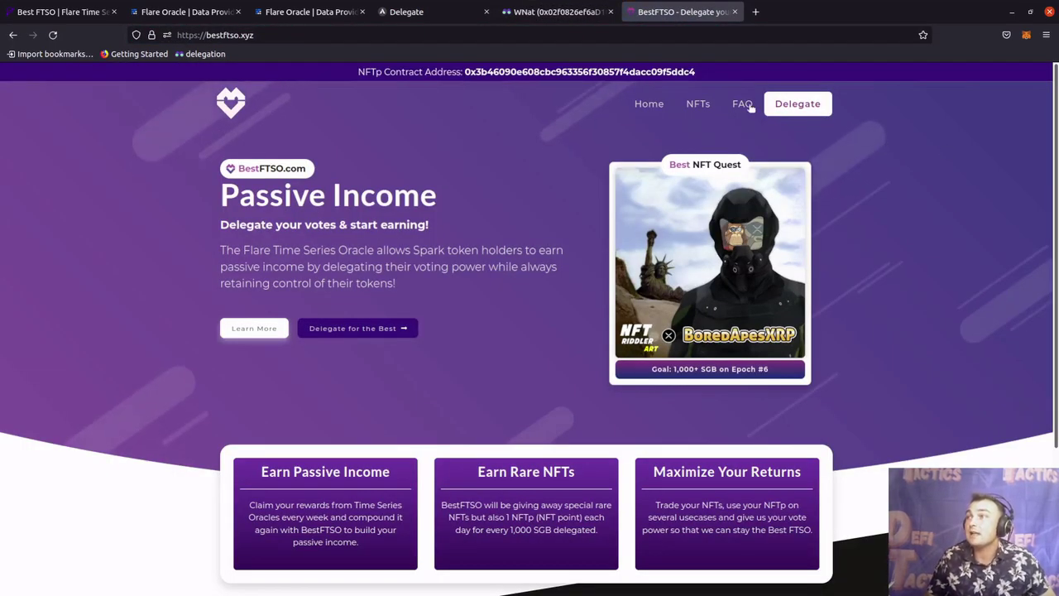
pyautogui.click(789, 110)
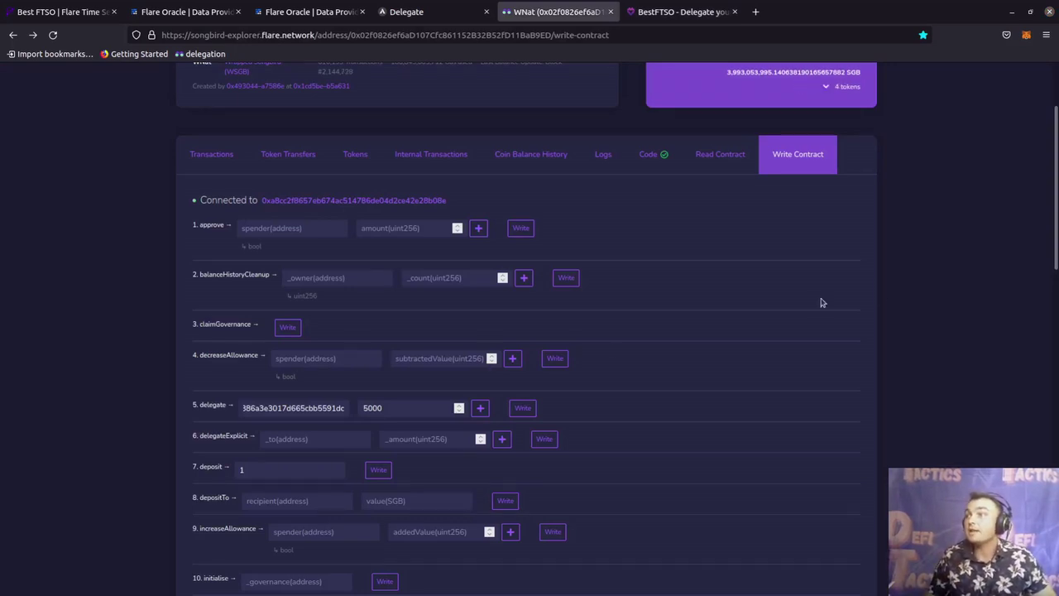
# Open the WNat contract's read functions and copy the account address from the MetaMask wallet.
pyautogui.click(720, 162)
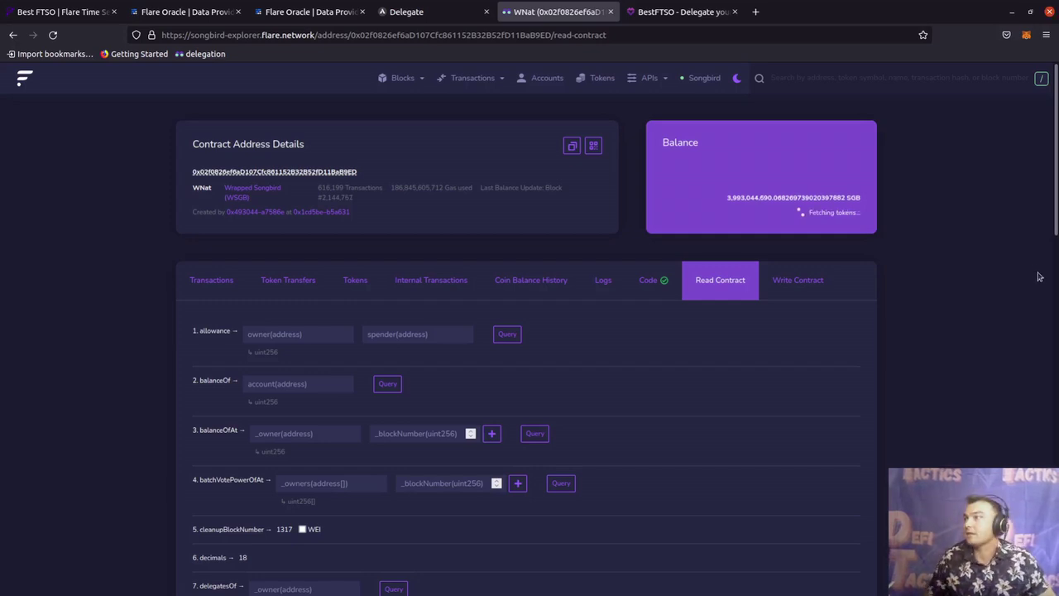
pyautogui.click(1026, 37)
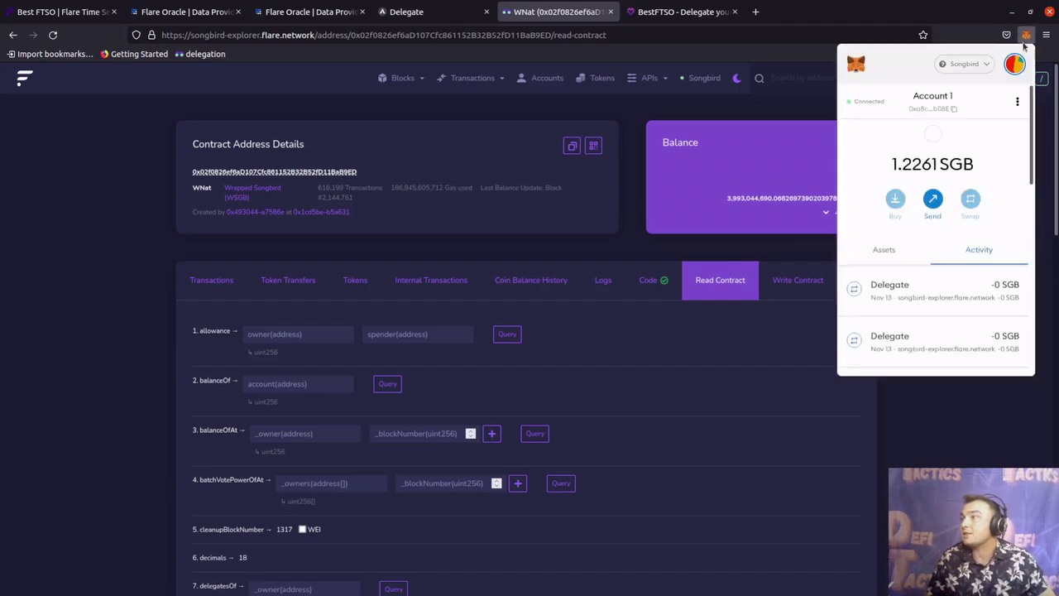
pyautogui.click(957, 108)
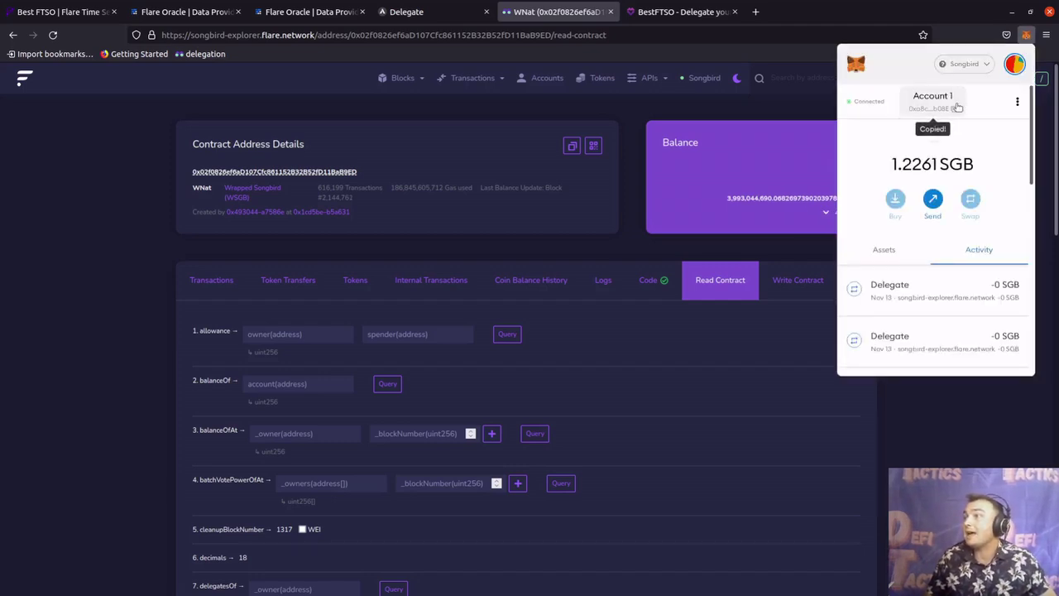
pyautogui.click(972, 402)
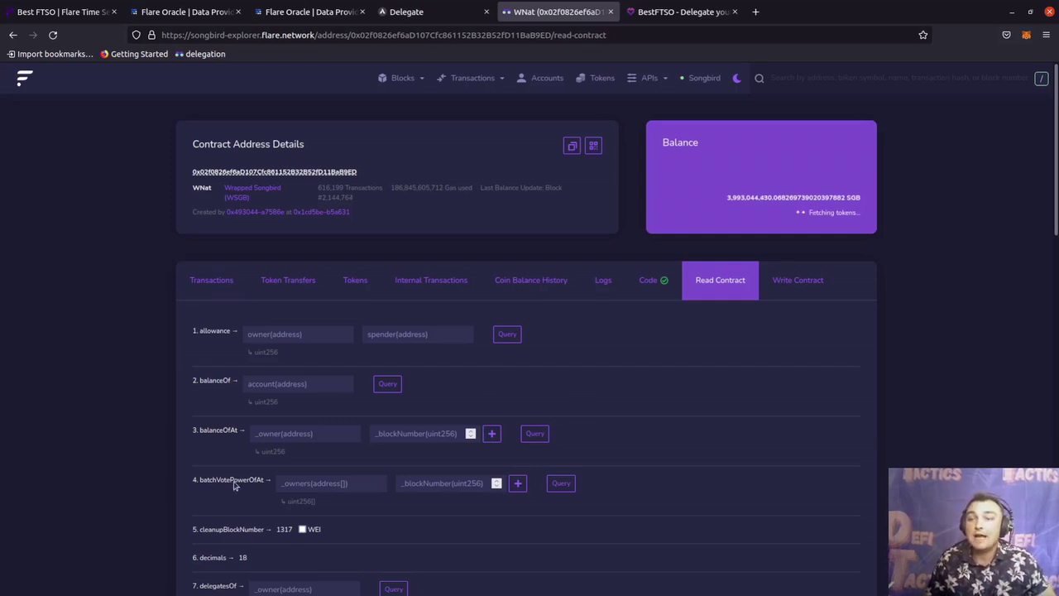
# Query the contract's delegatesOf function with the copied wallet address as the owner.
pyautogui.scroll(-2, 124, 451)
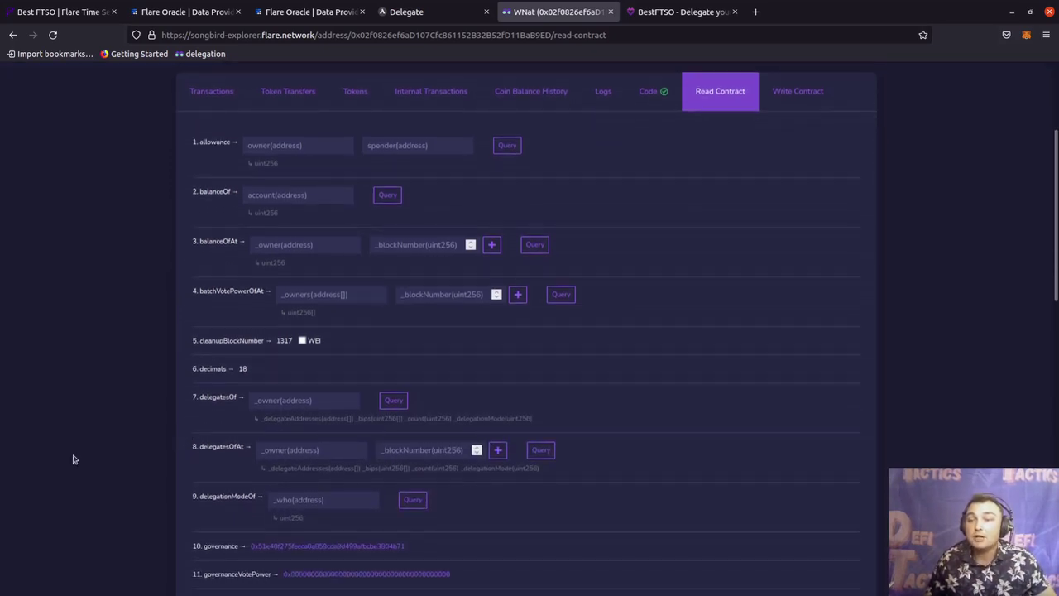
pyautogui.click(275, 400)
pyautogui.rightClick(282, 401)
pyautogui.click(308, 464)
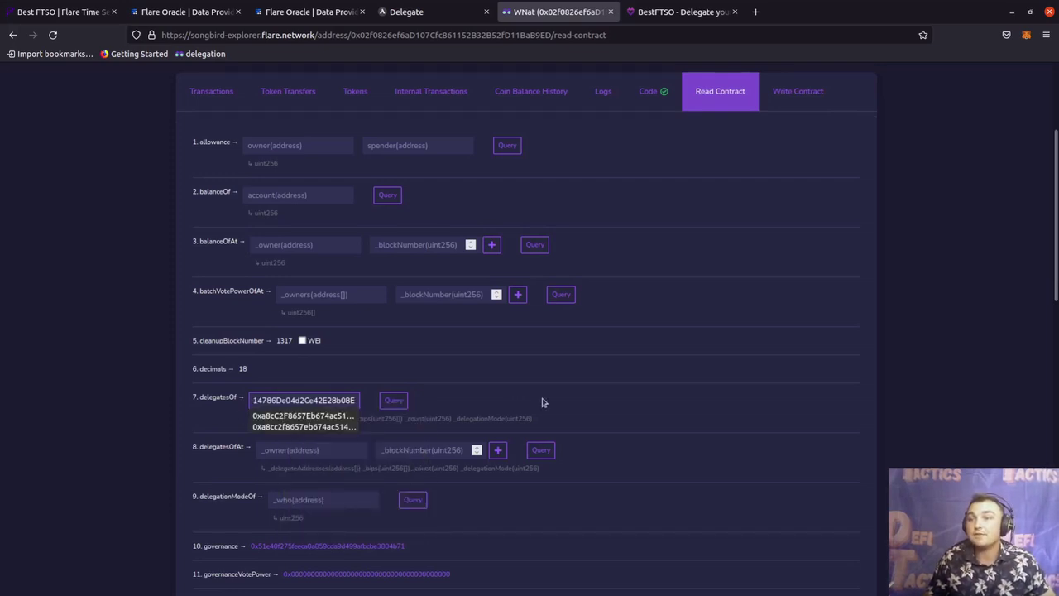
pyautogui.click(394, 400)
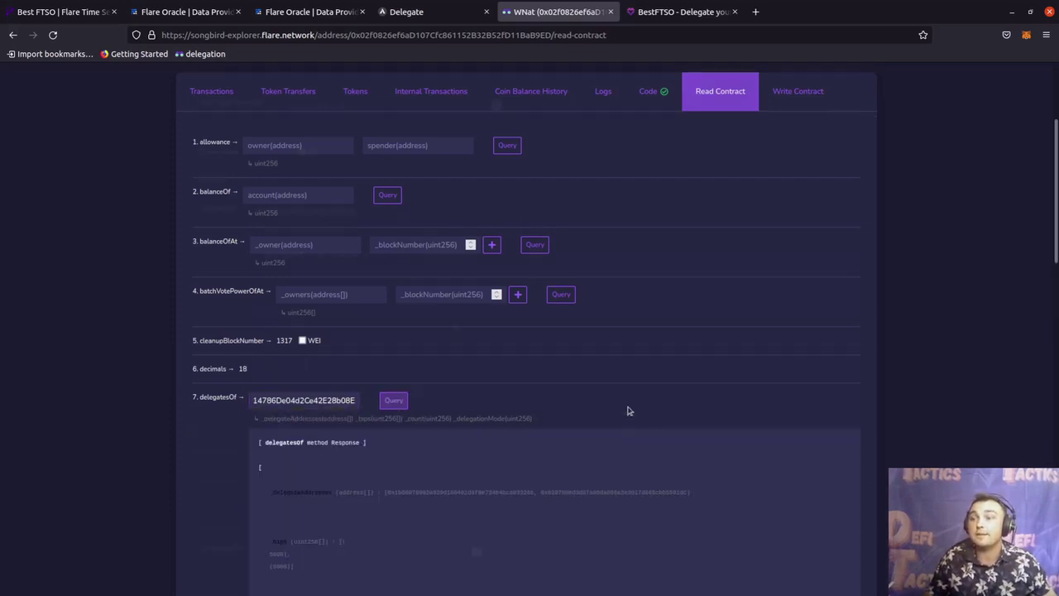
# Examine the delegate addresses and the bips assigned to each in the delegatesOf response.
pyautogui.scroll(-2, 450, 329)
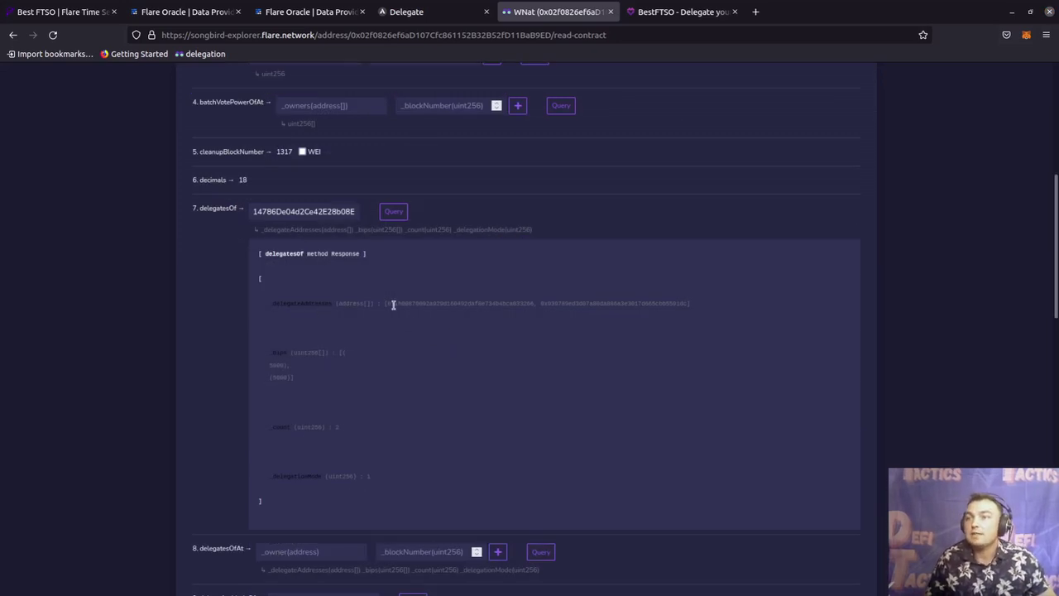
pyautogui.moveTo(385, 305); pyautogui.dragTo(540, 317)
pyautogui.doubleClick(543, 303)
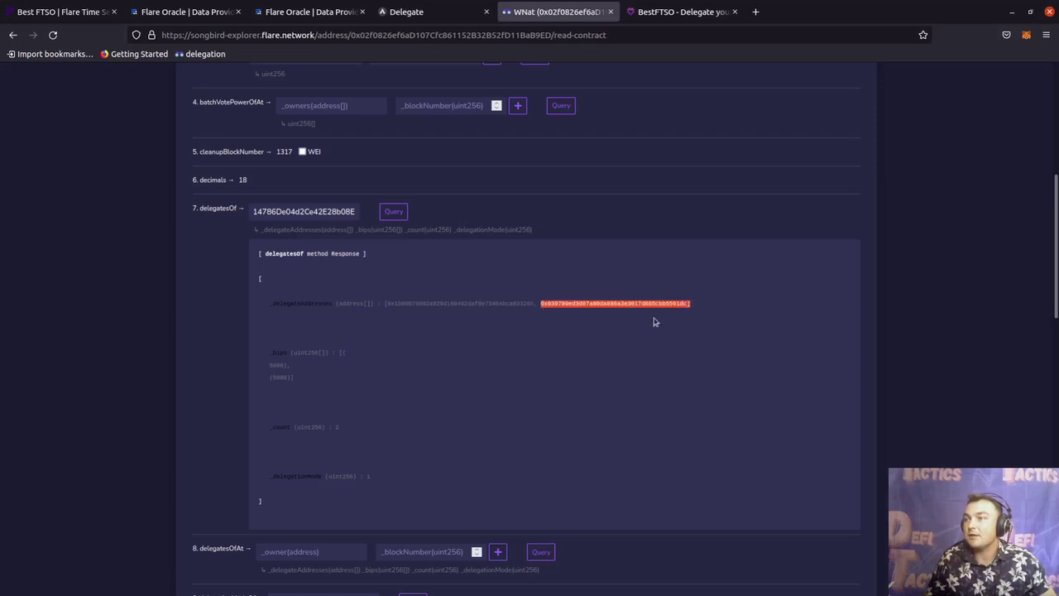
pyautogui.click(727, 331)
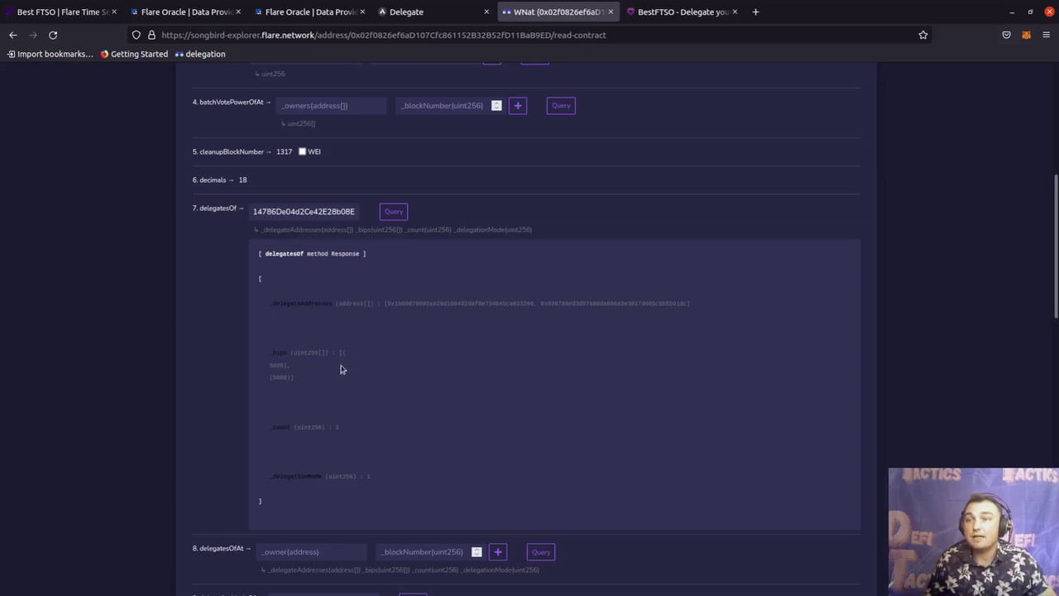
pyautogui.moveTo(344, 352); pyautogui.dragTo(286, 365)
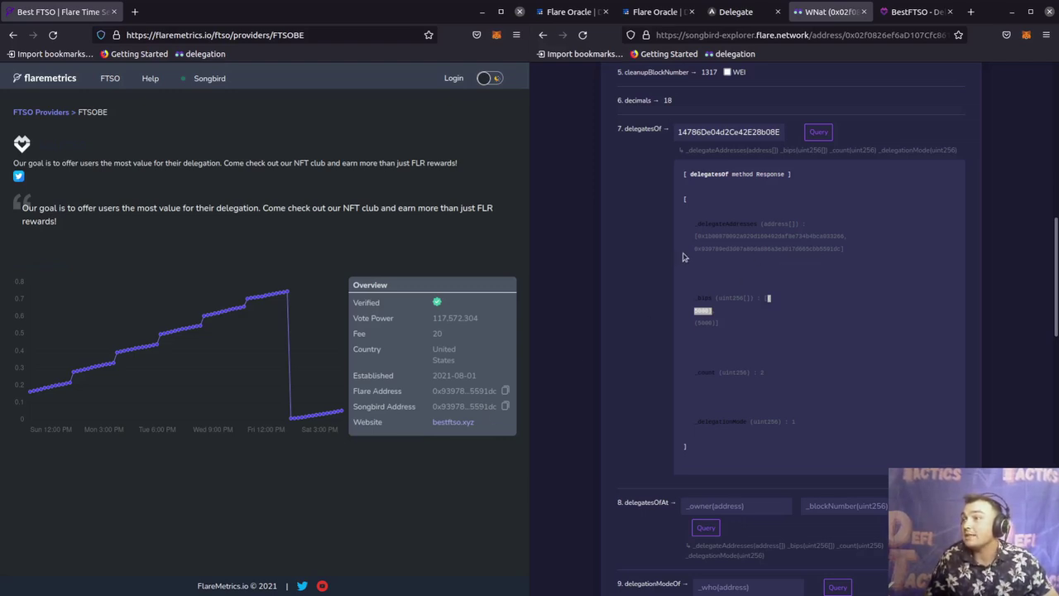
# Compare the second delegate address with Best FTSO's Songbird address, and return to the Flaremetrics provider list.
pyautogui.moveTo(693, 250); pyautogui.dragTo(837, 263)
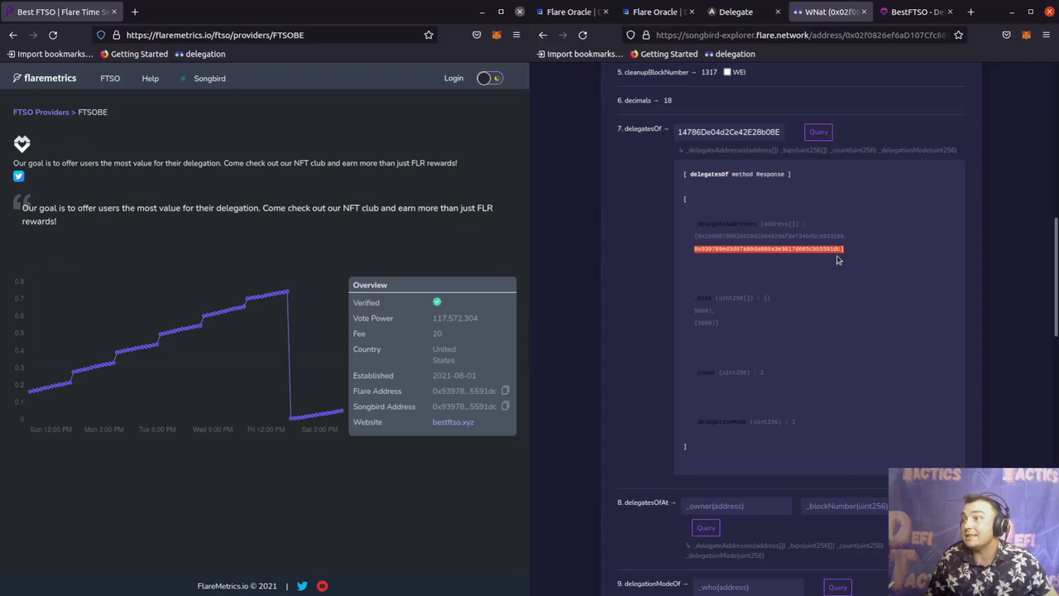
pyautogui.click(850, 265)
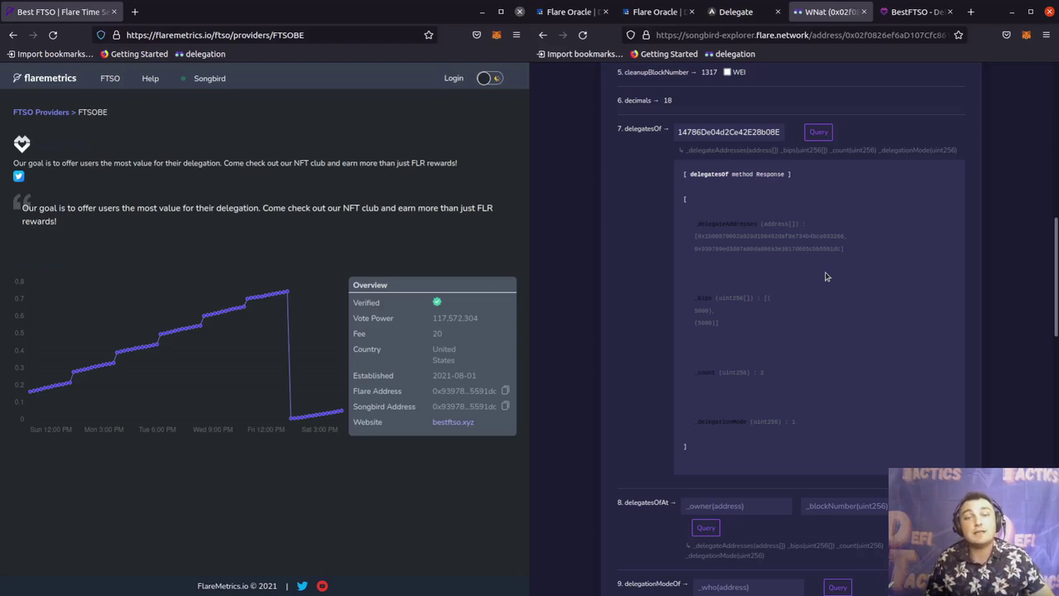
pyautogui.hotkey('alt', 'Left')
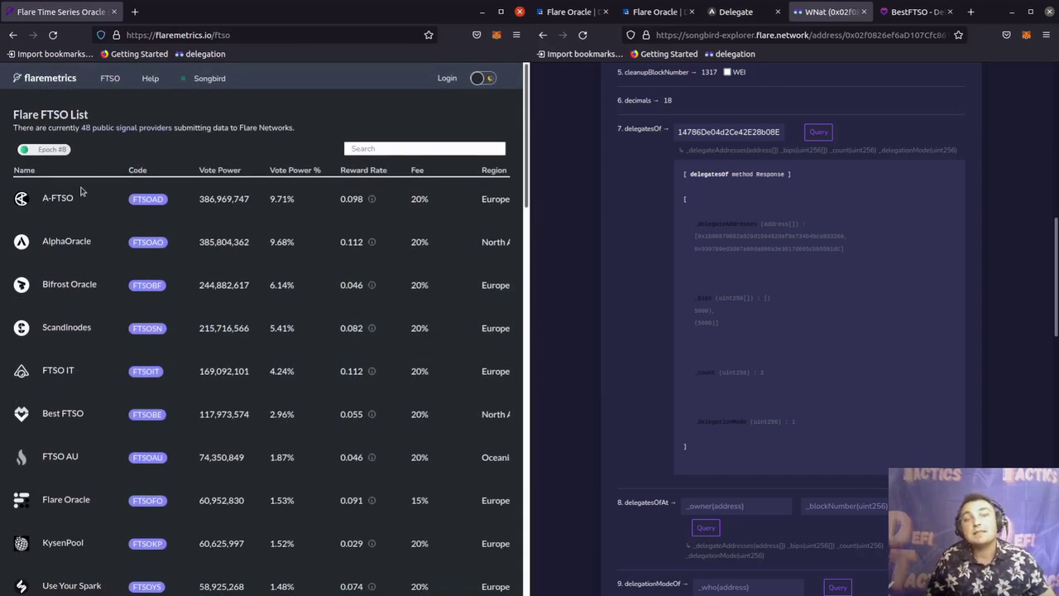
pyautogui.scroll(-1, 70, 207)
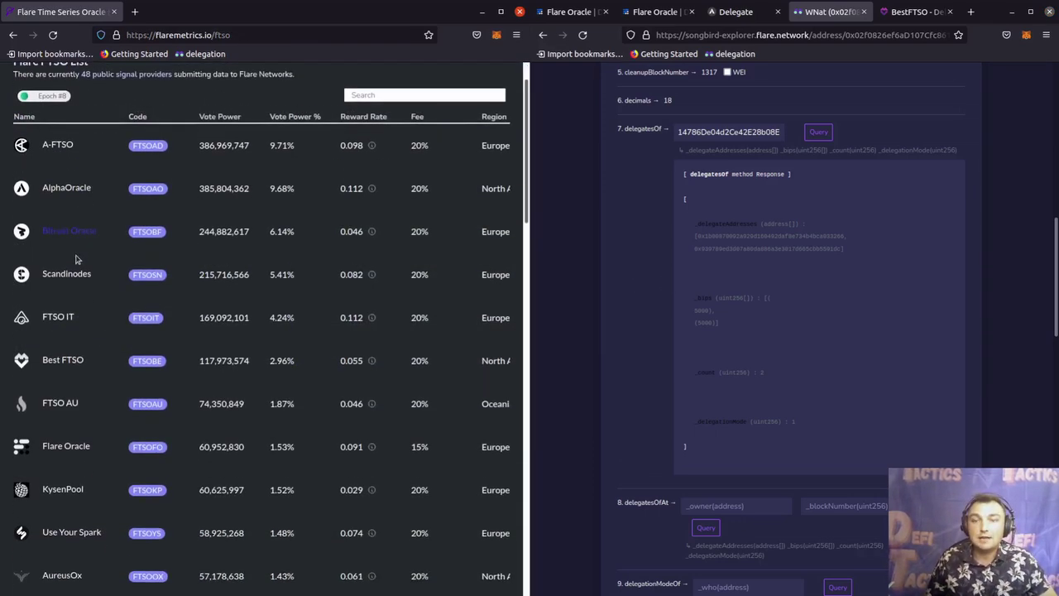
# Open Flare Oracle's Flaremetrics provider page and compare its Songbird address with the first delegate address in the delegatesOf response.
pyautogui.click(65, 441)
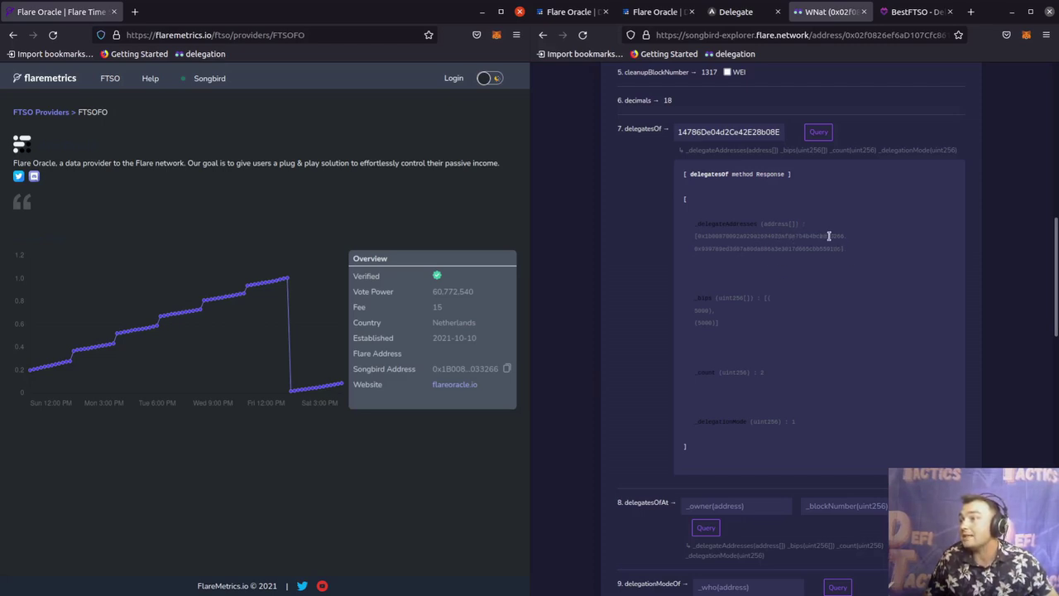
pyautogui.moveTo(830, 237); pyautogui.dragTo(846, 236)
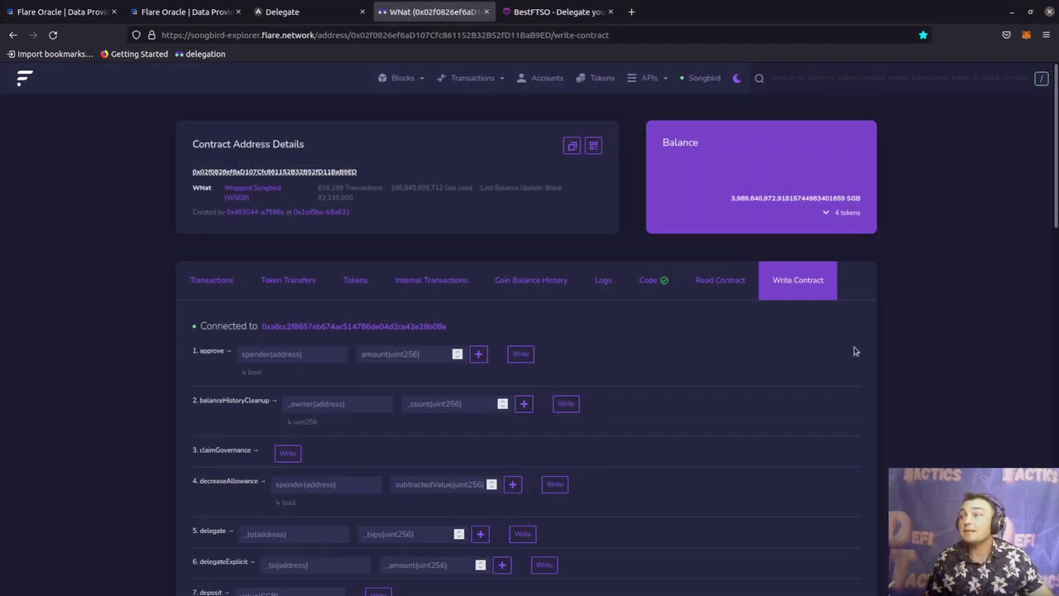
# Remove all delegations with the WNat contract's undelegateAll write function and confirm the transaction in the wallet.
pyautogui.scroll(-10, 685, 370)
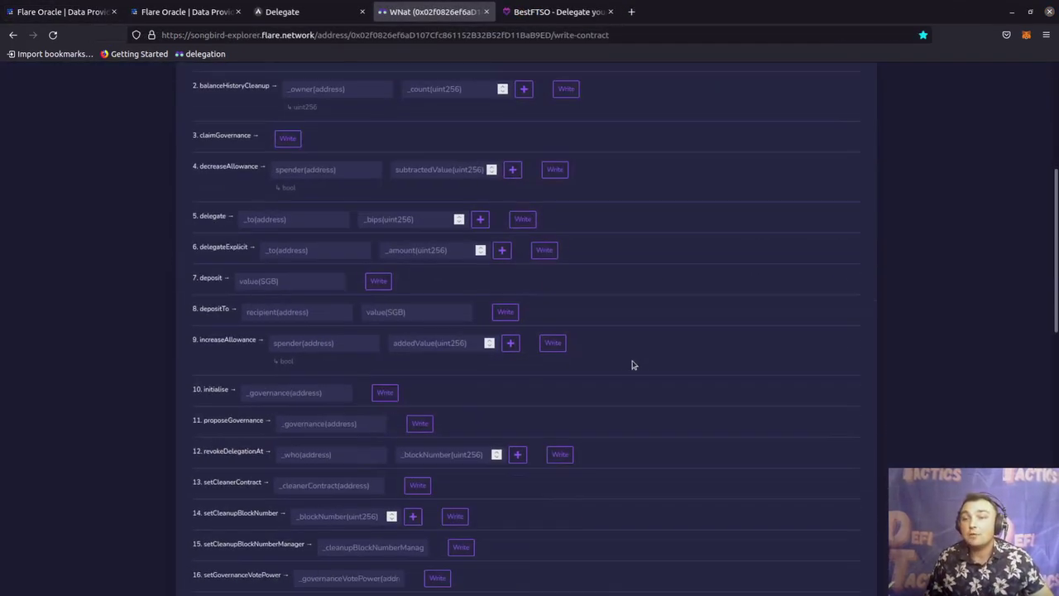
pyautogui.scroll(-4, 652, 371)
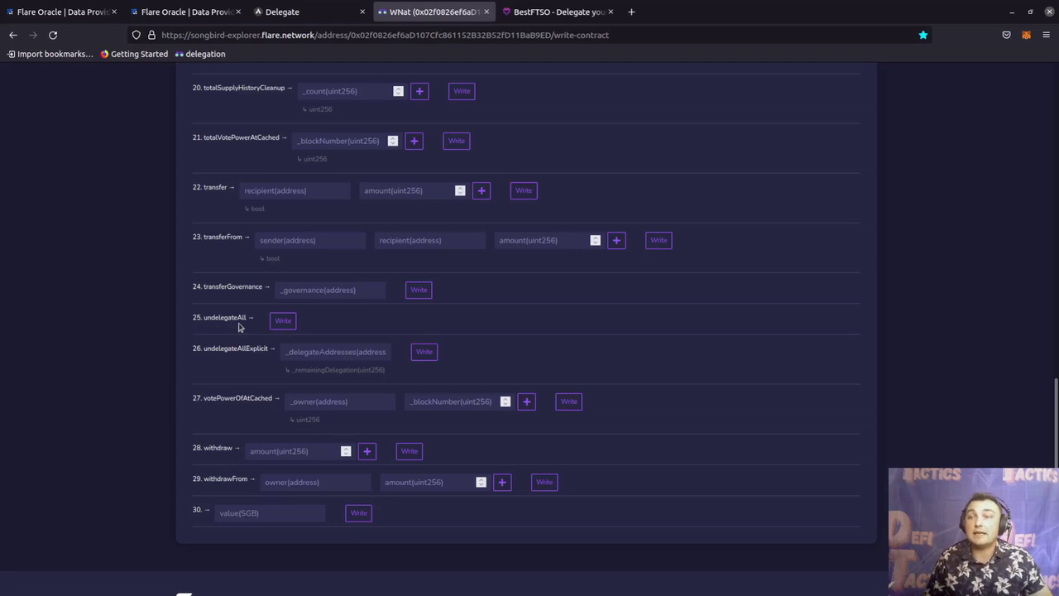
pyautogui.click(281, 323)
pyautogui.click(998, 340)
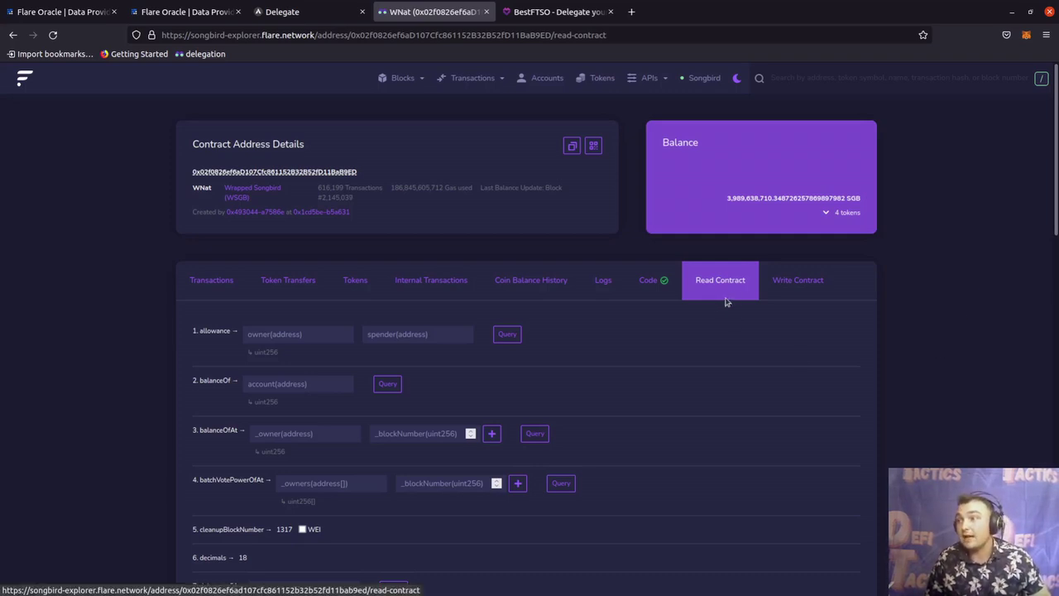
# Query delegatesOf in the contract's read functions with the copied wallet address and examine the response for remaining delegations.
pyautogui.scroll(-1, 708, 357)
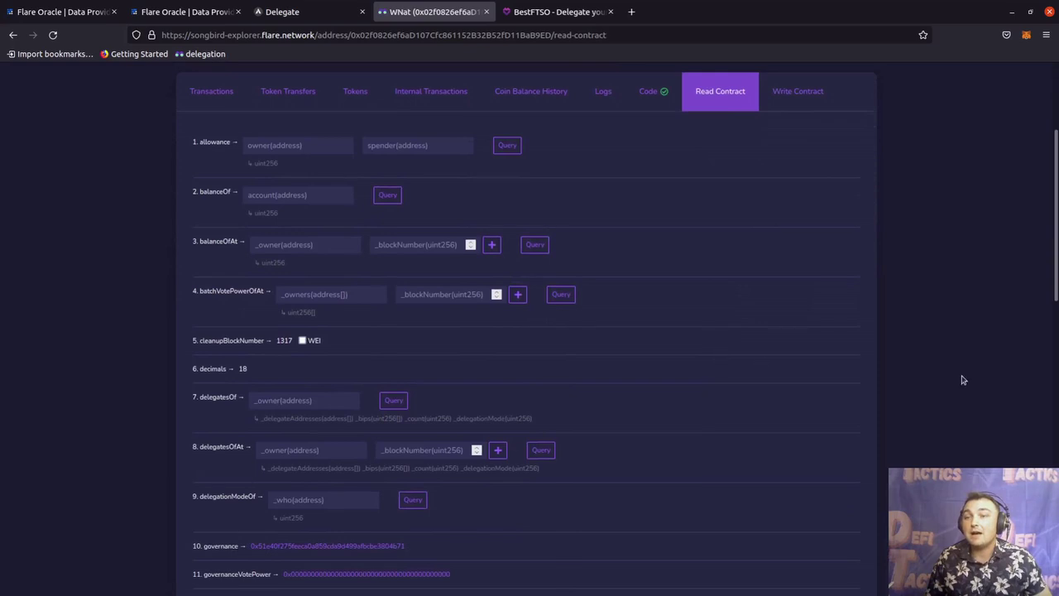
pyautogui.click(267, 400)
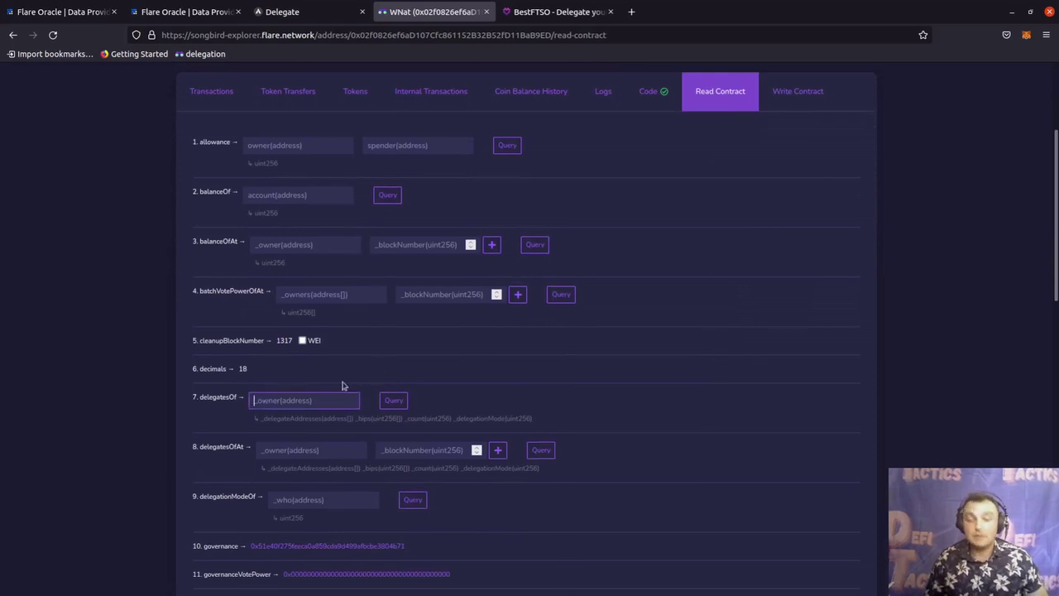
pyautogui.rightClick(294, 399)
pyautogui.click(311, 465)
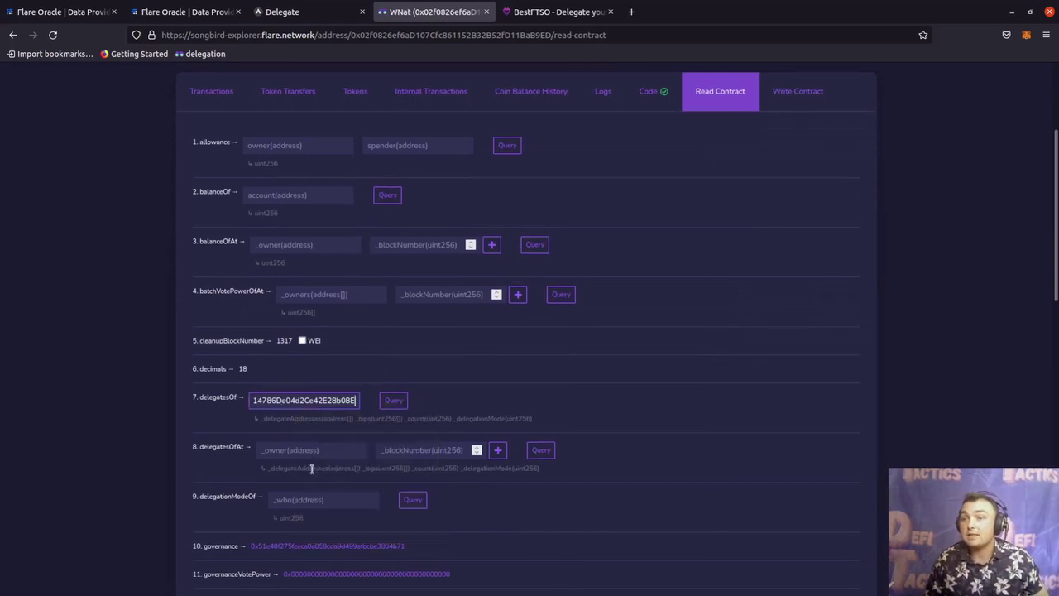
pyautogui.click(394, 401)
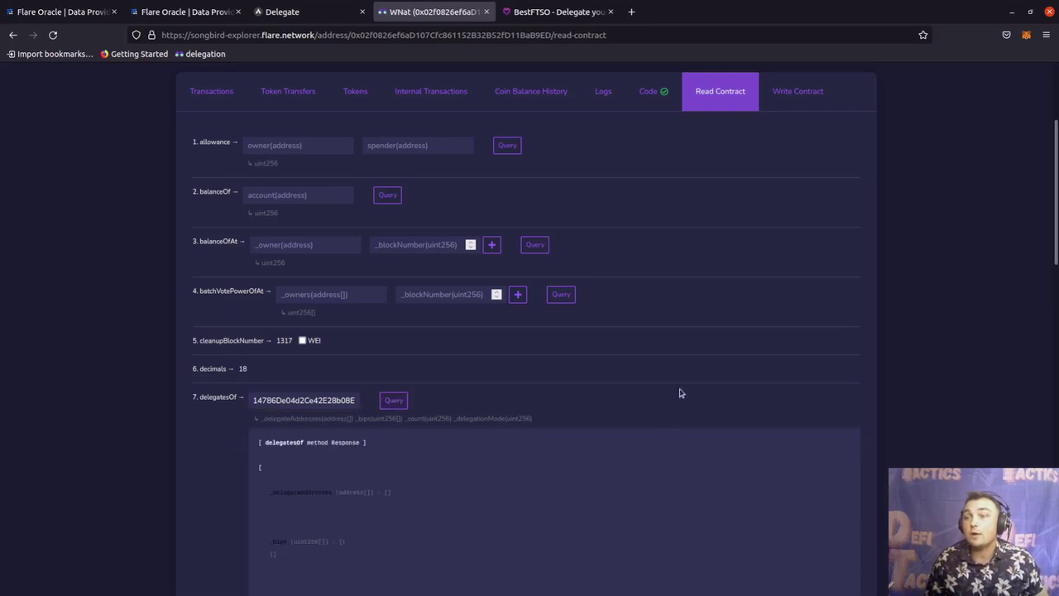
pyautogui.scroll(-3, 538, 372)
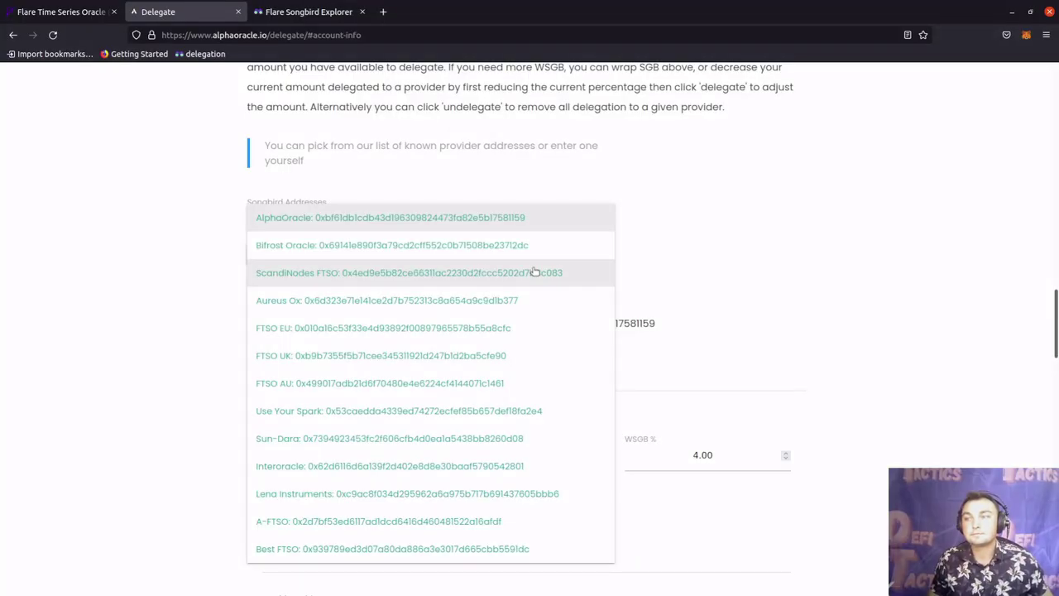
# Close AlphaOracle's list of provider addresses and copy Flare Oracle's Songbird address from its Flaremetrics provider page.
pyautogui.click(665, 244)
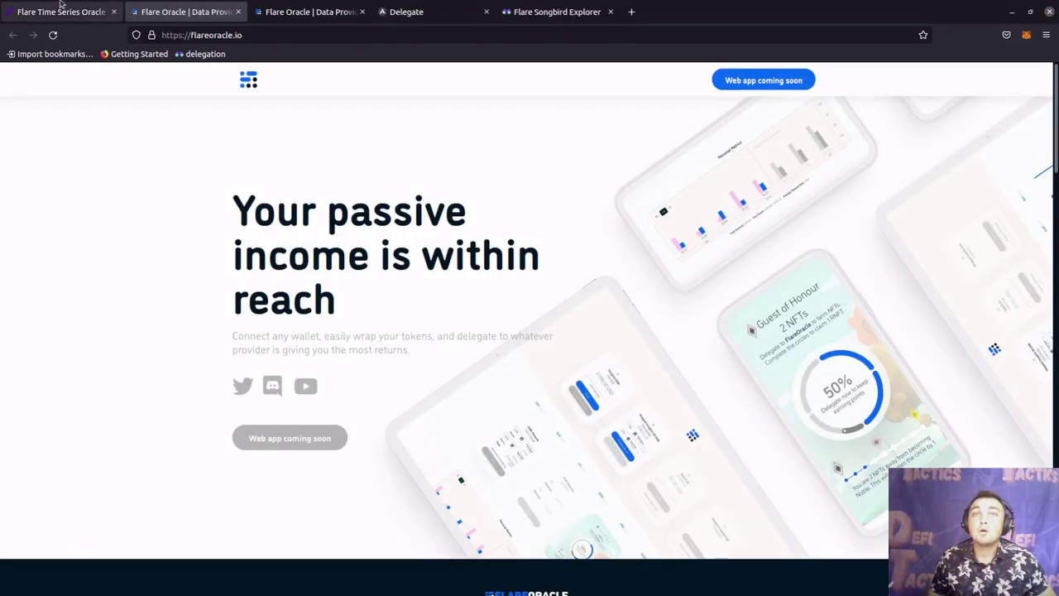
pyautogui.click(25, 12)
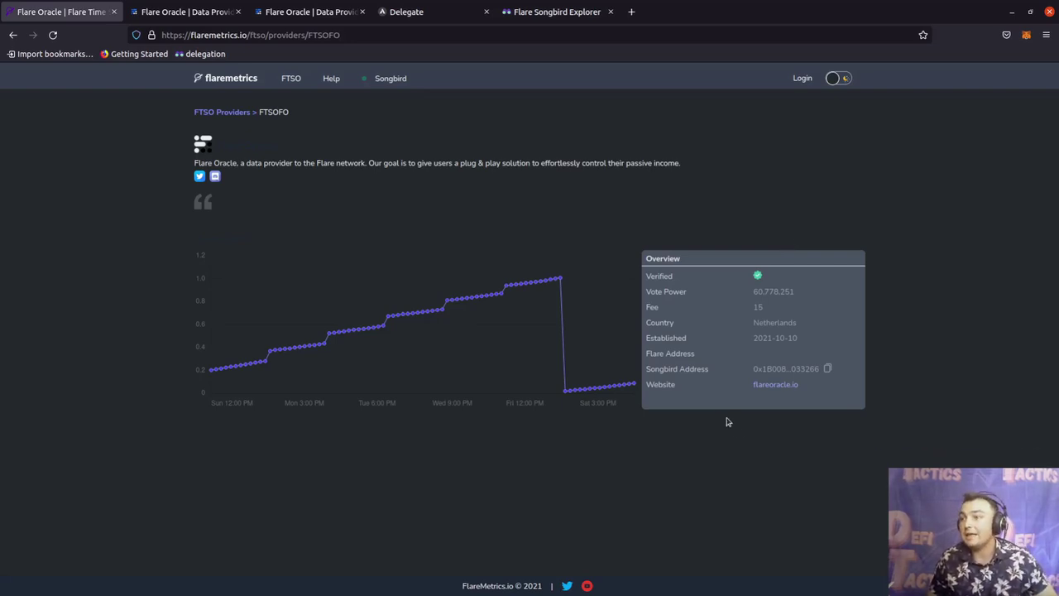
pyautogui.moveTo(639, 377); pyautogui.dragTo(856, 383)
pyautogui.click(862, 383)
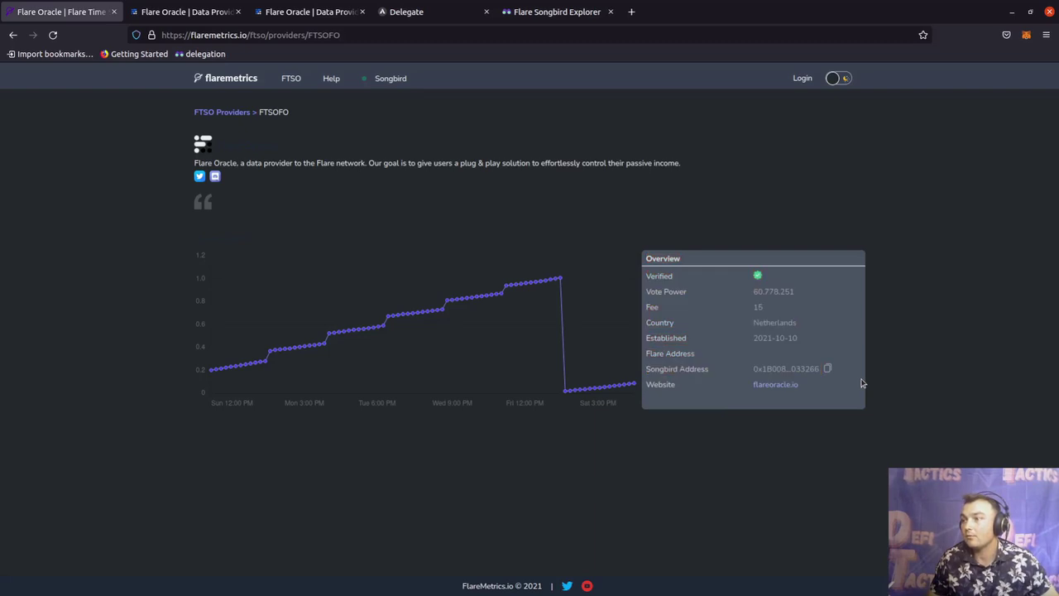
pyautogui.click(828, 368)
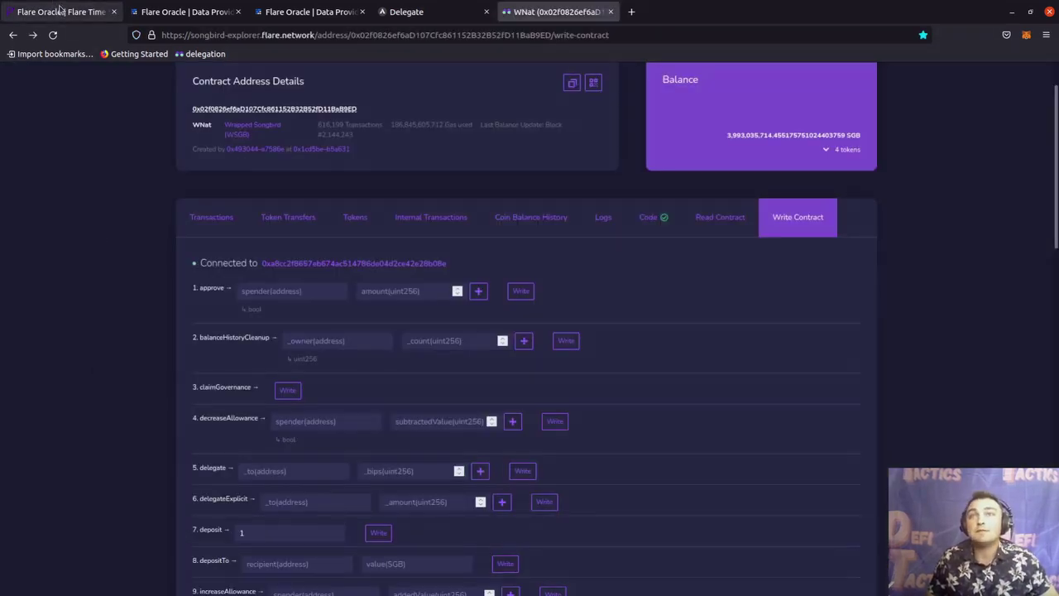
pyautogui.click(60, 10)
pyautogui.hotkey('ctrl', 'shift', 'Tab')
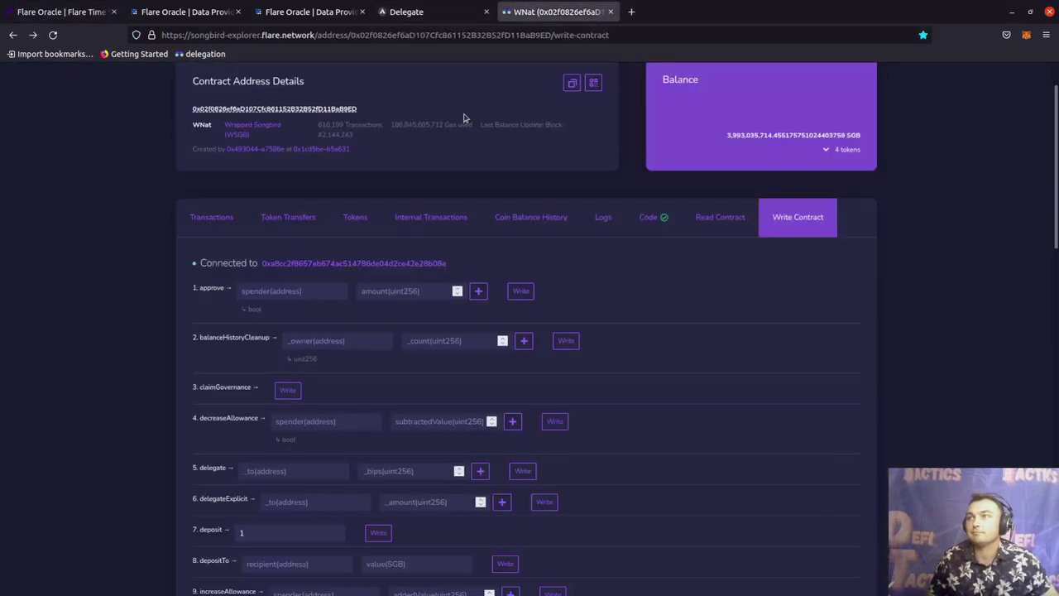